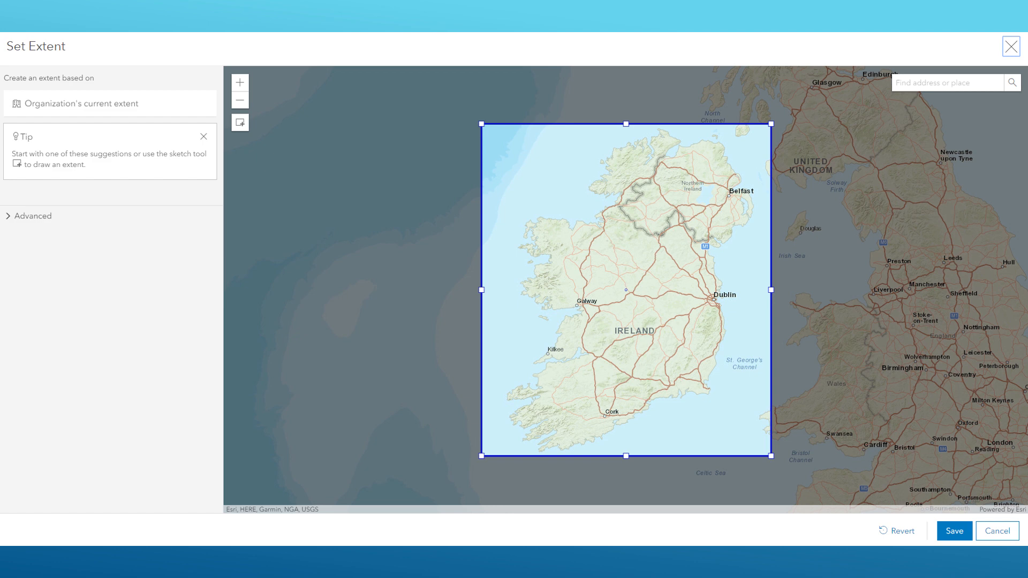
key("Right")
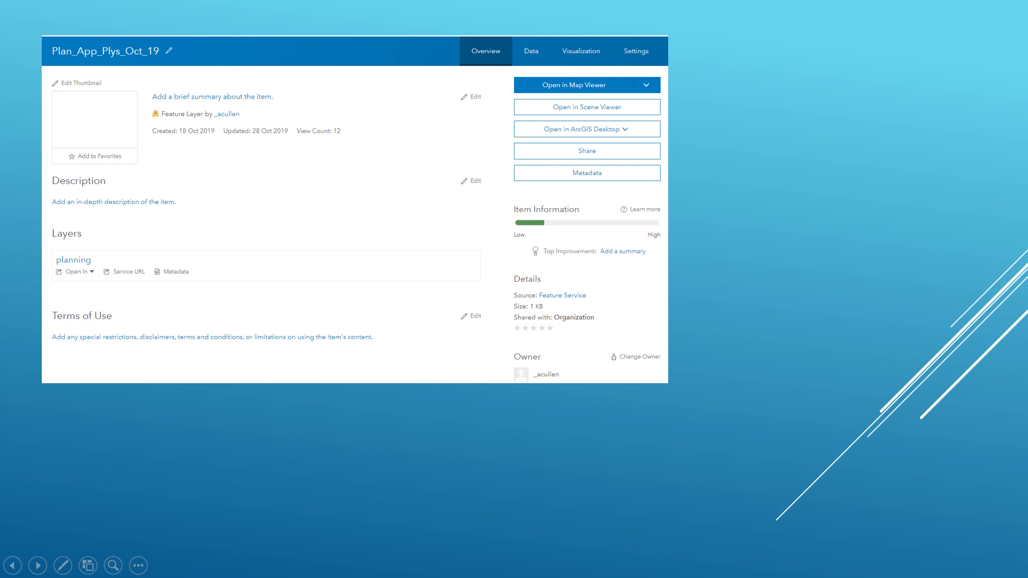
key("Right")
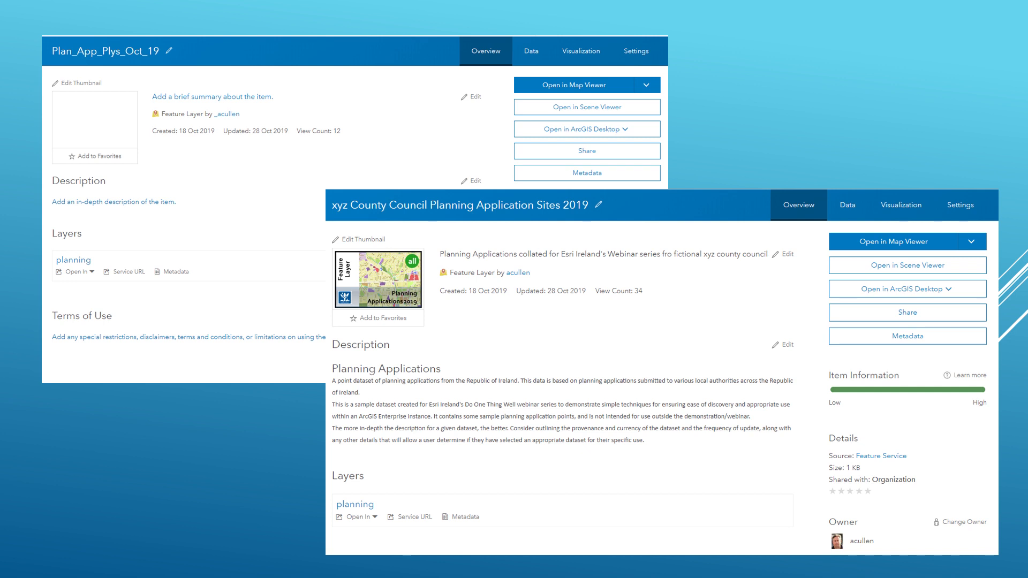
key("Right")
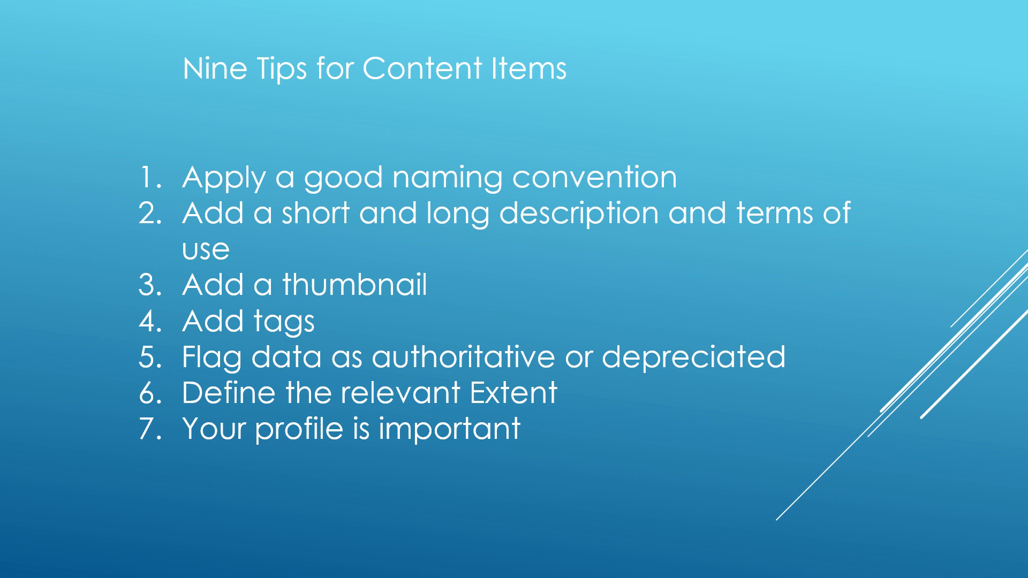
key("Right")
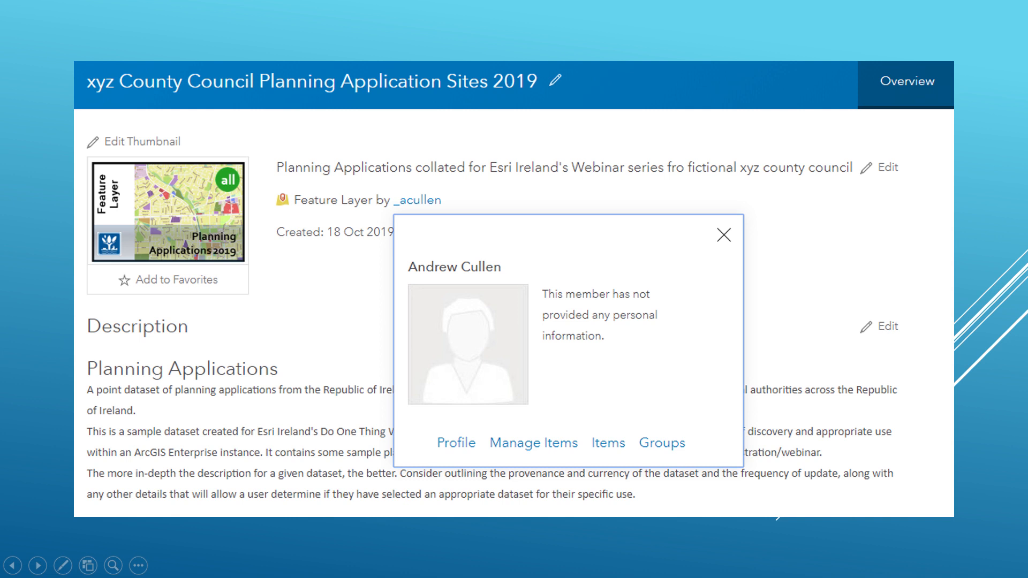
key("Right")
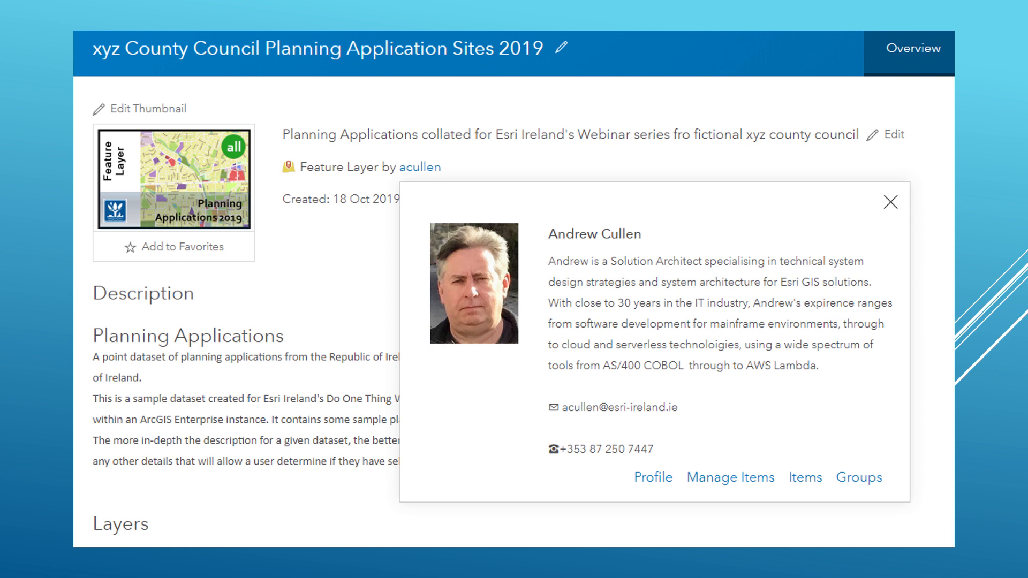
key("Right")
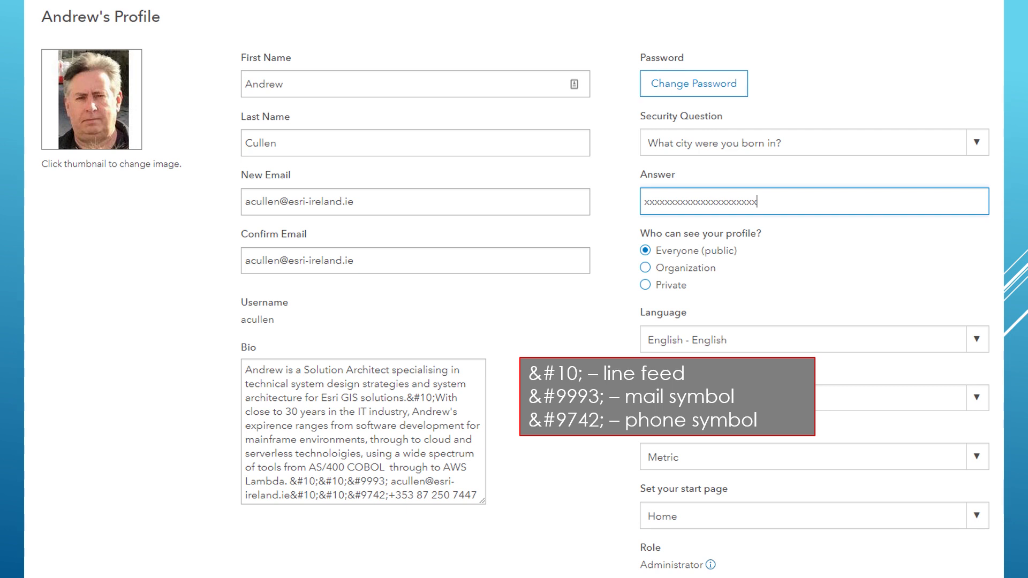
key("Right")
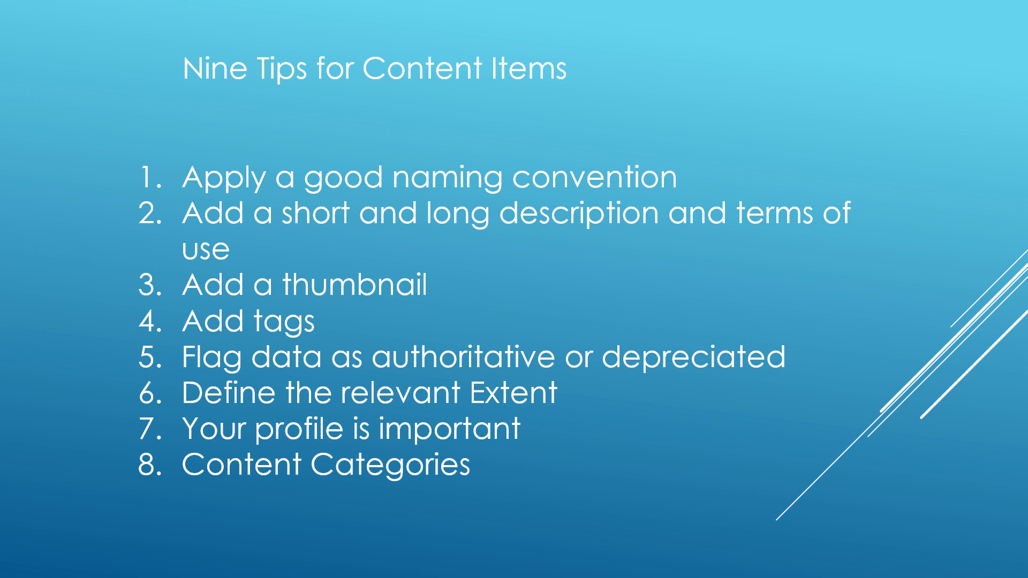
- Switch to the ArcGIS Enterprise portal in the browser, check the category filter on the content page, and return to the organization's item settings
key("alt+Tab")
key("alt+Tab")
key("alt+Tab")
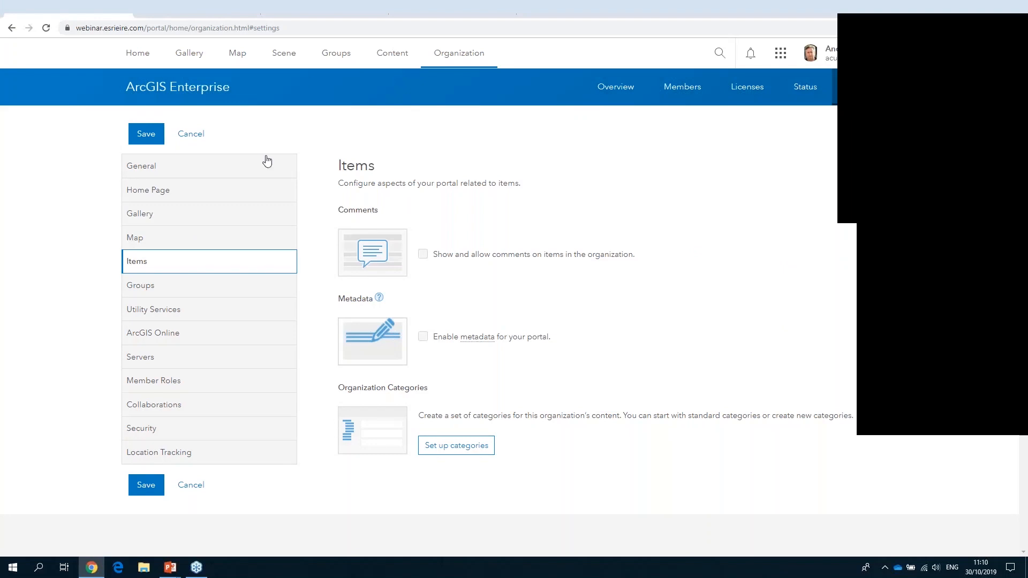
left_click(296, 12)
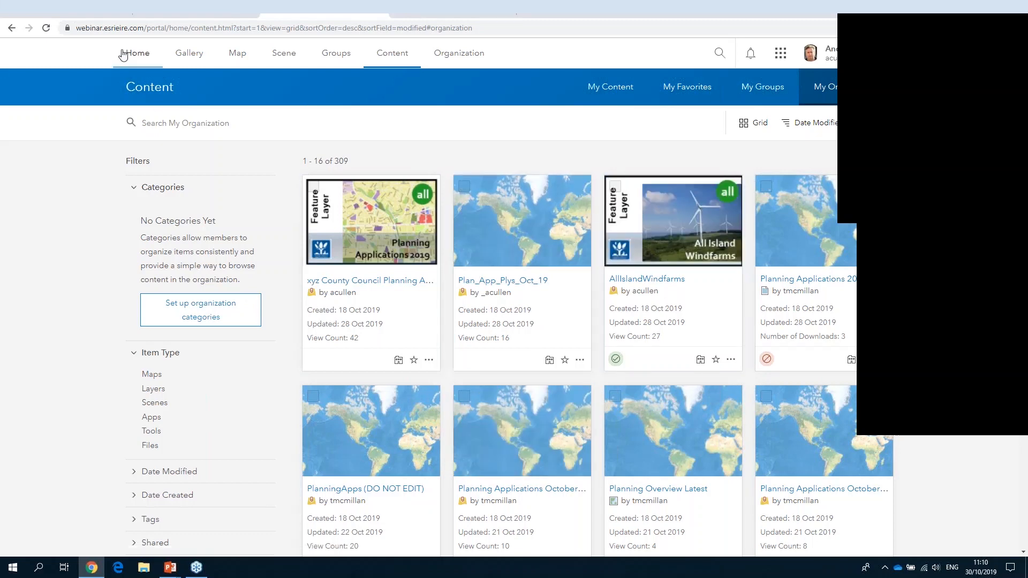
left_click(72, 7)
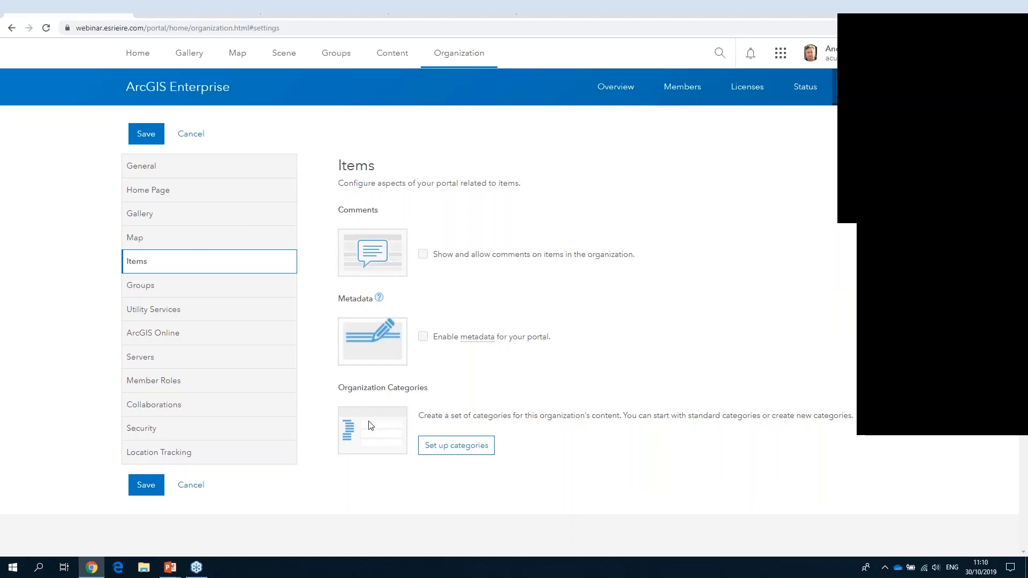
- Open the organization category setup and review the INSPIRE, ISO, ArcGIS and custom category options
left_click(455, 457)
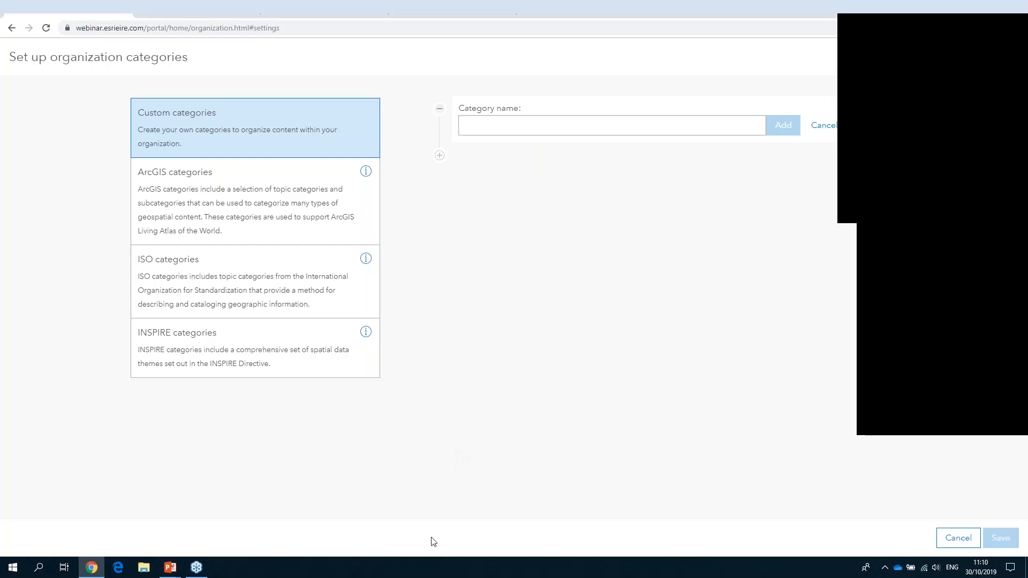
left_click(283, 366)
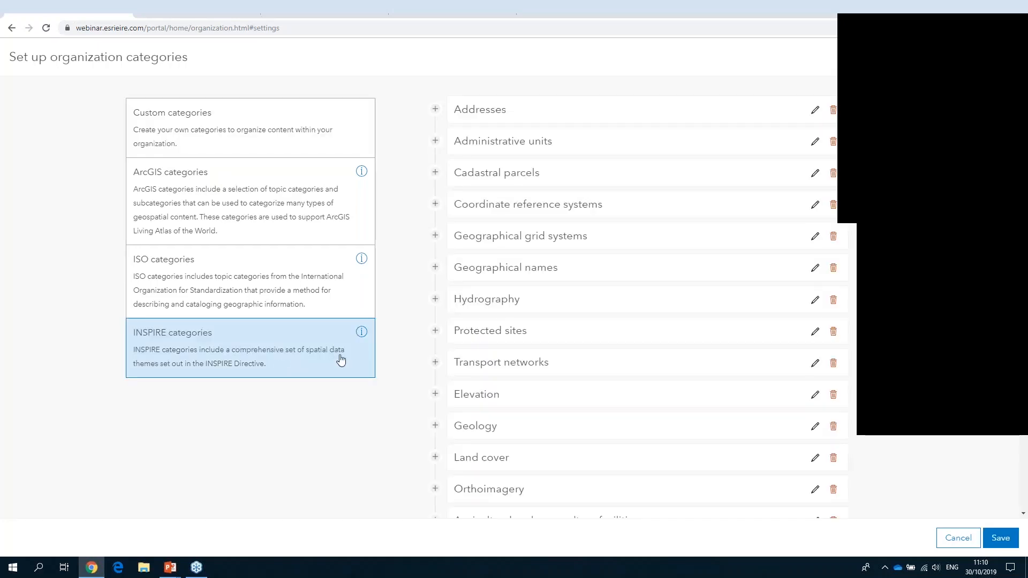
left_click(257, 298)
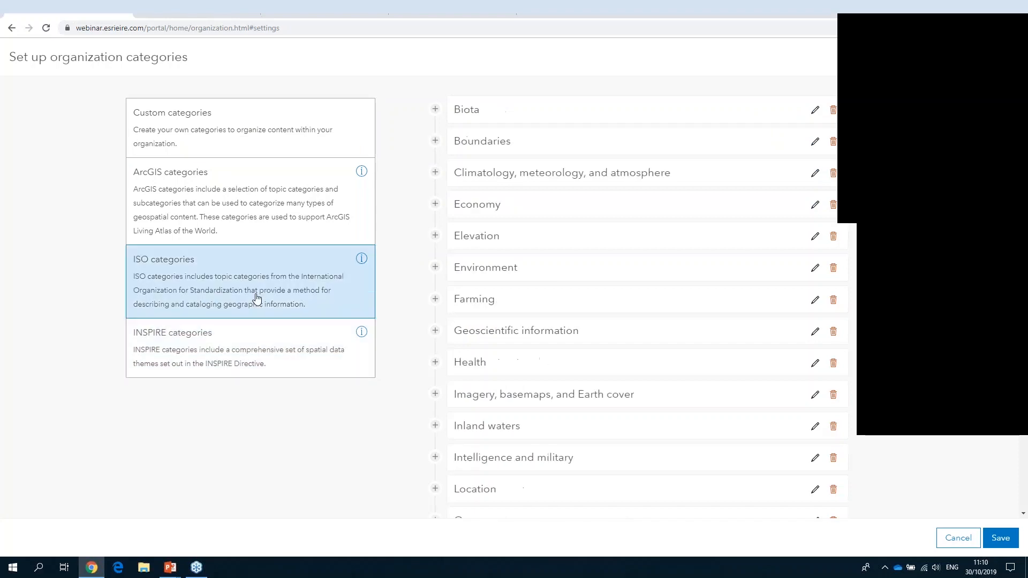
left_click(254, 230)
left_click(271, 129)
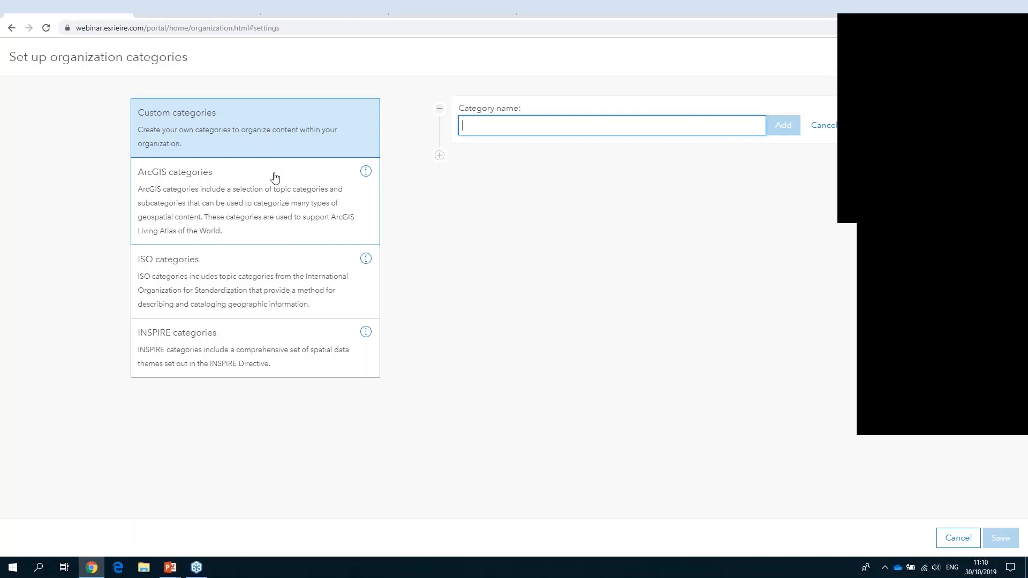
- Choose the ArcGIS categories for the organization, expand Basemaps to show its subcategories, and save the category set
left_click(326, 188)
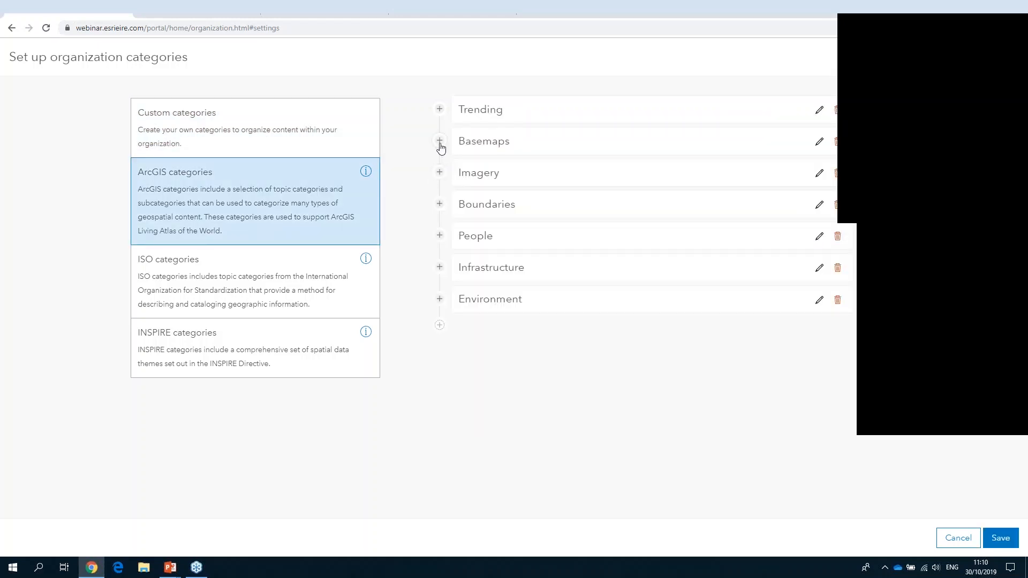
left_click(439, 142)
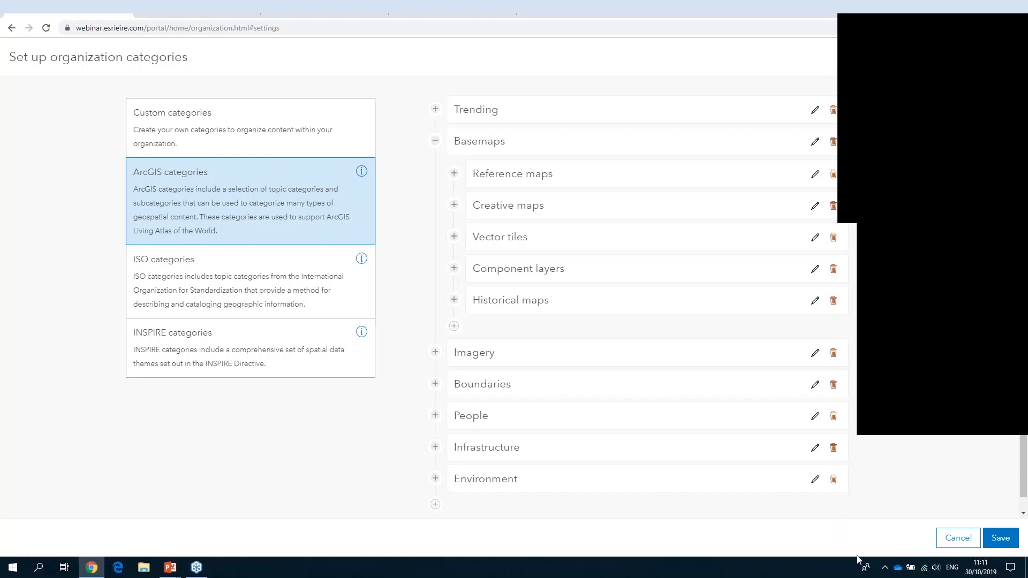
left_click(1000, 538)
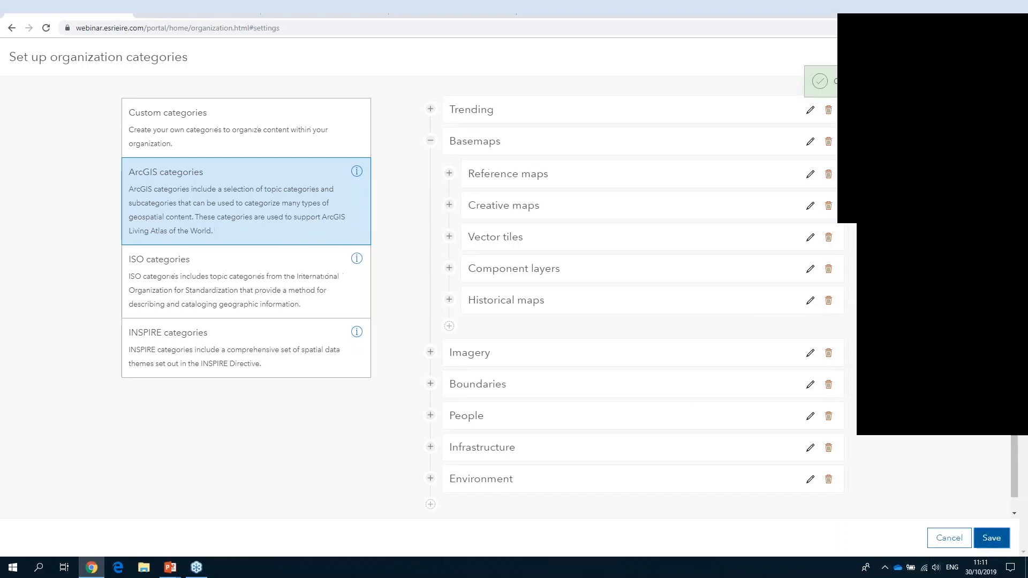
- Assign the Trending / New and noteworthy category to the xyz County Council Planning Application Sites 2019 item and save it
left_click(327, 9)
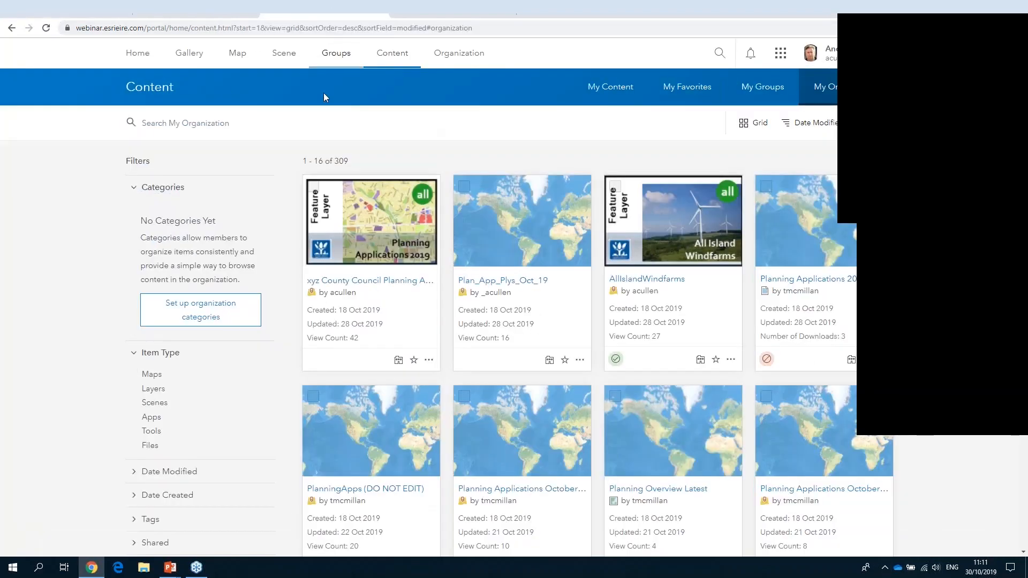
left_click(374, 280)
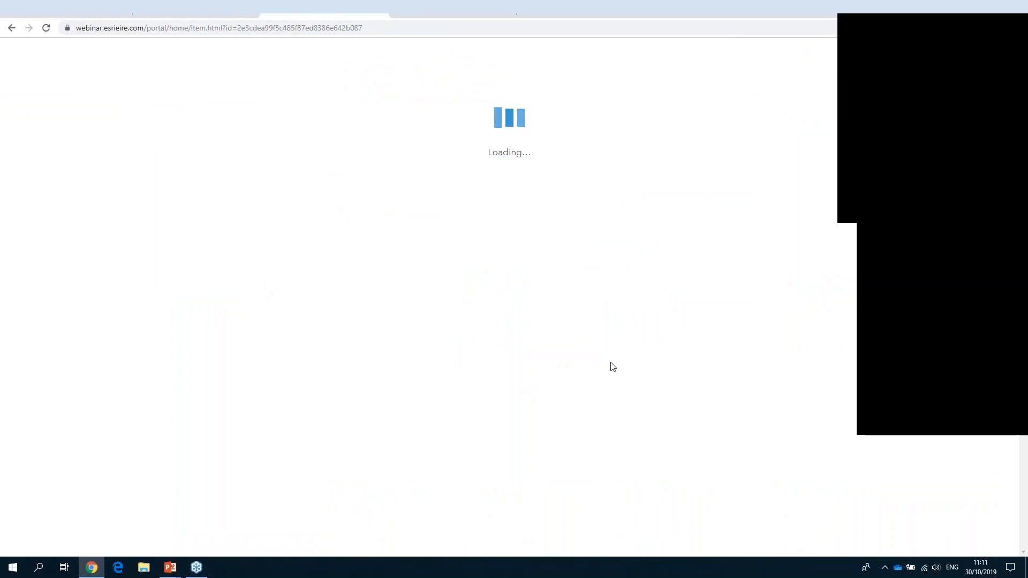
scroll(842, 406, "down", 3)
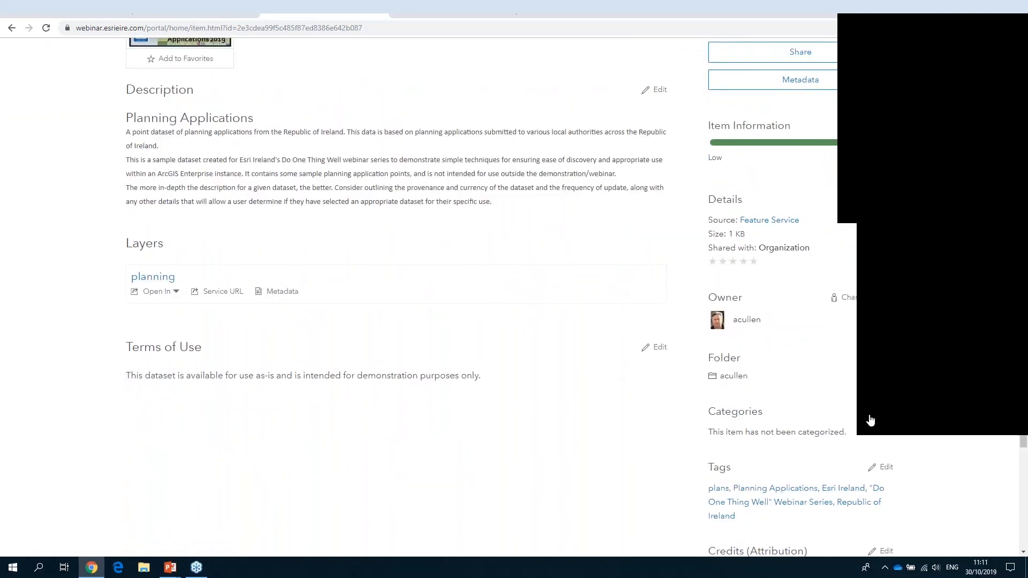
left_click(869, 421)
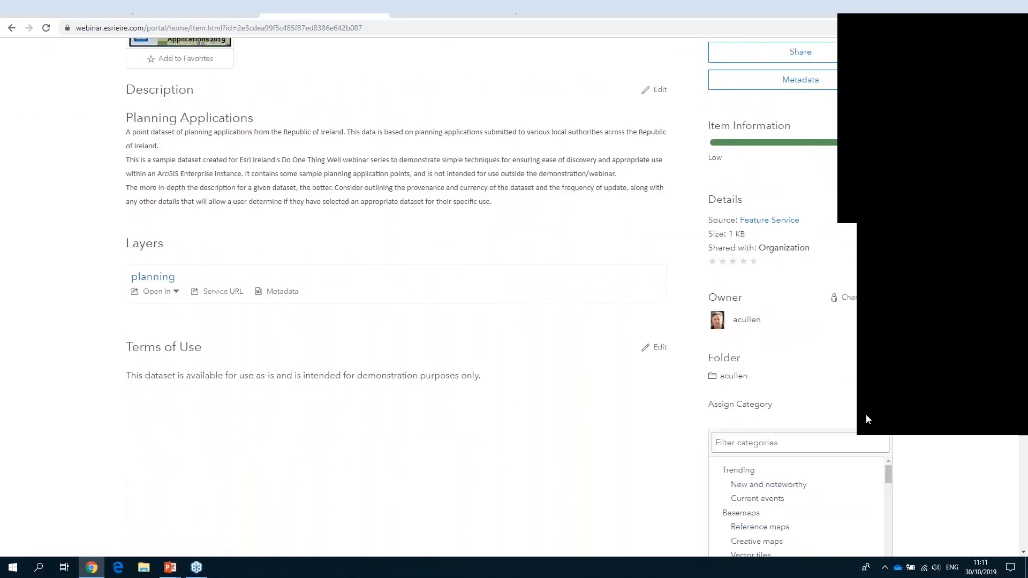
left_click(803, 488)
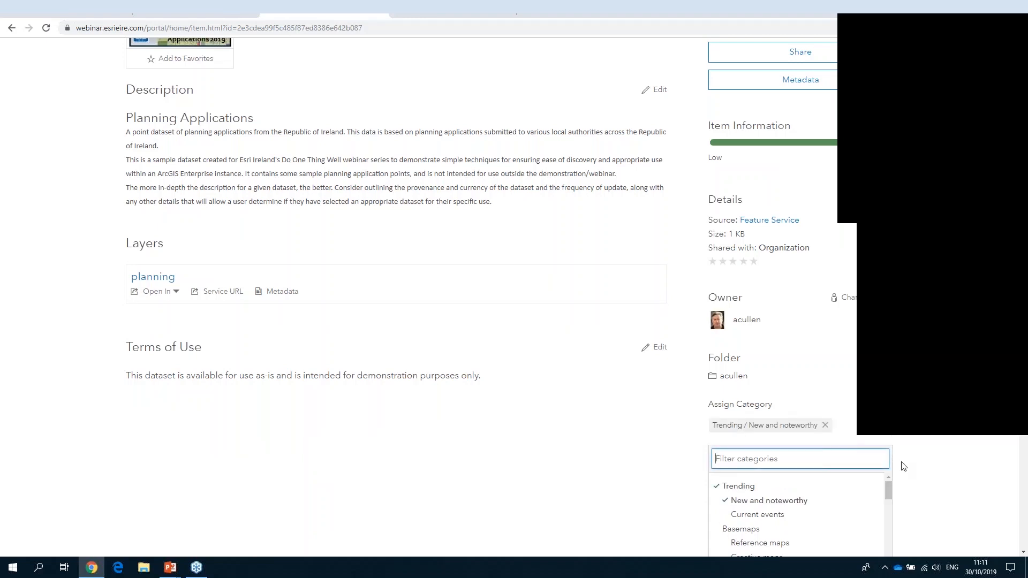
scroll(903, 466, "down", 6)
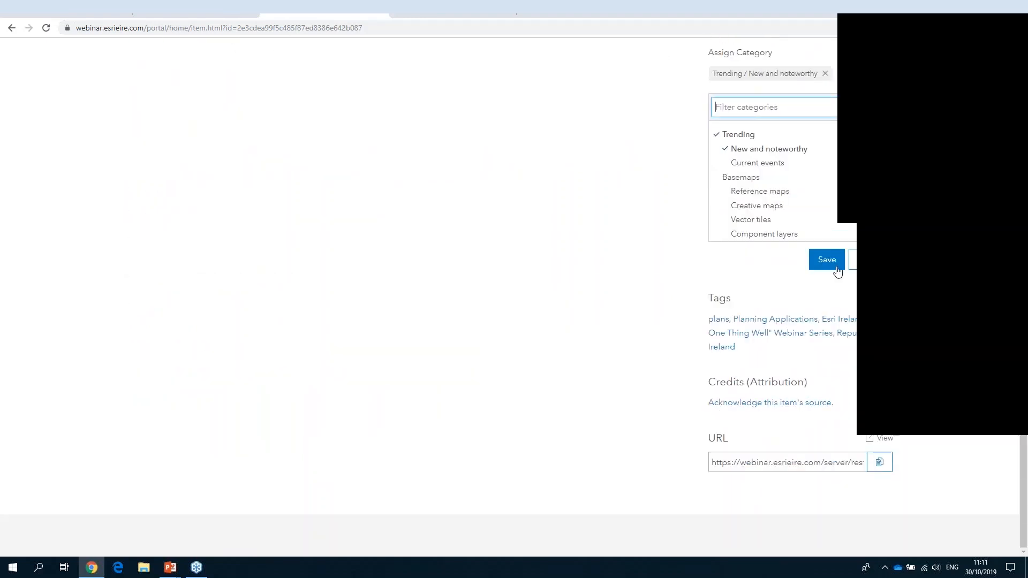
left_click(827, 260)
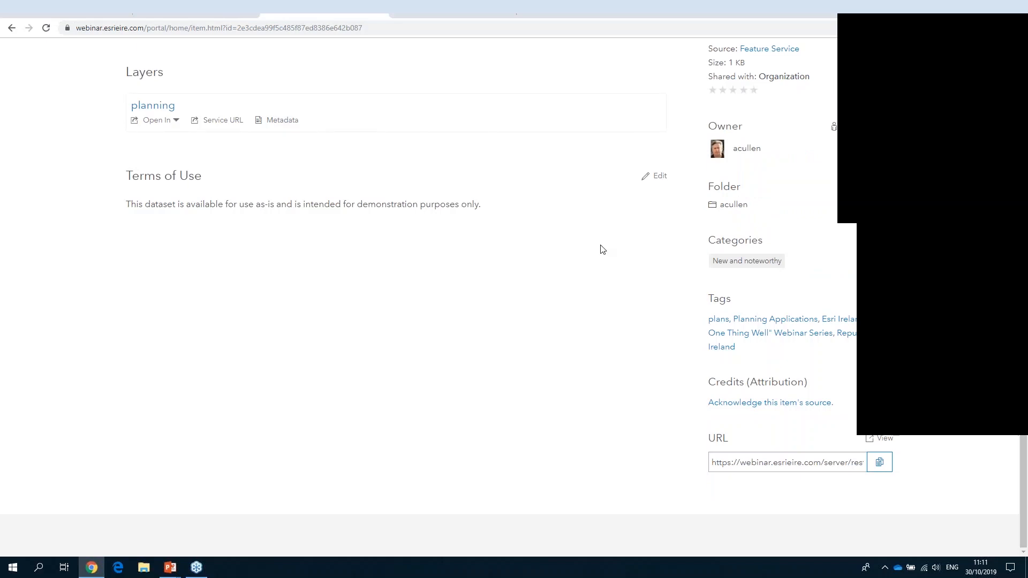
- Return to the organization's content list and open the AllIslandWindfarms item
scroll(571, 246, "up", 1)
scroll(572, 247, "up", 5)
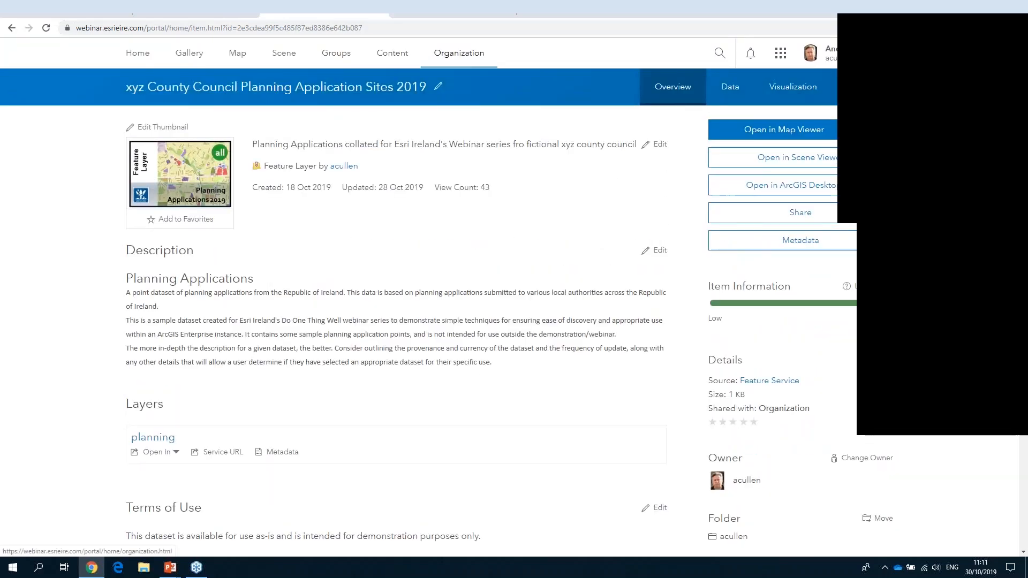
left_click(12, 27)
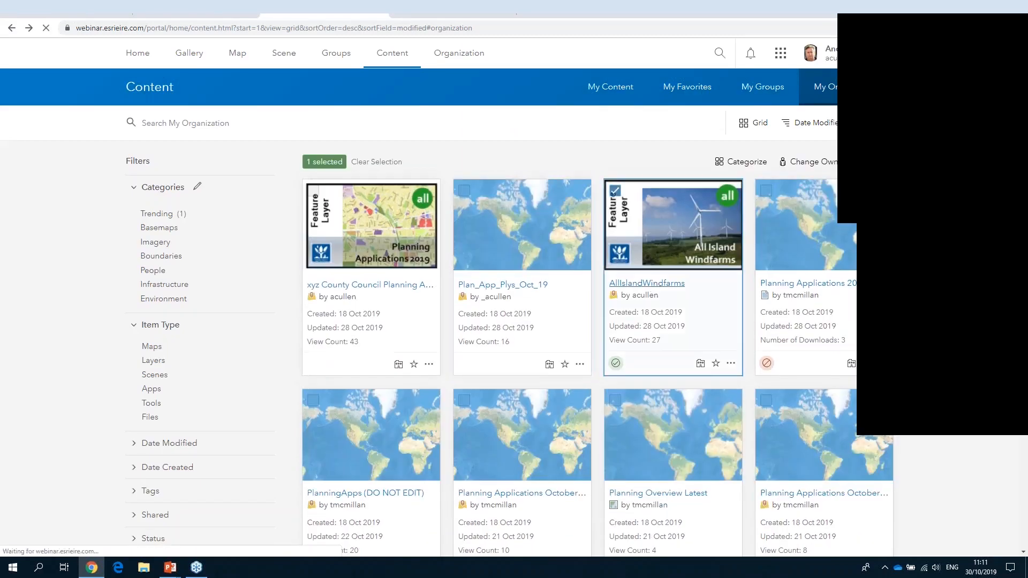
left_click(669, 288)
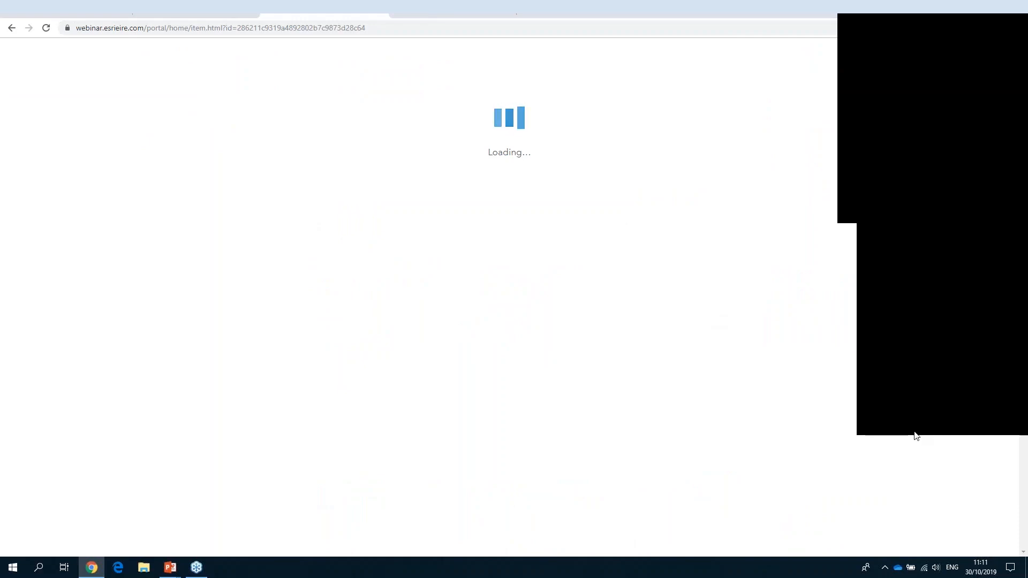
- Assign the Trending / Current events and Utilities categories to the AllIslandWindfarms item and save them
scroll(910, 432, "down", 4)
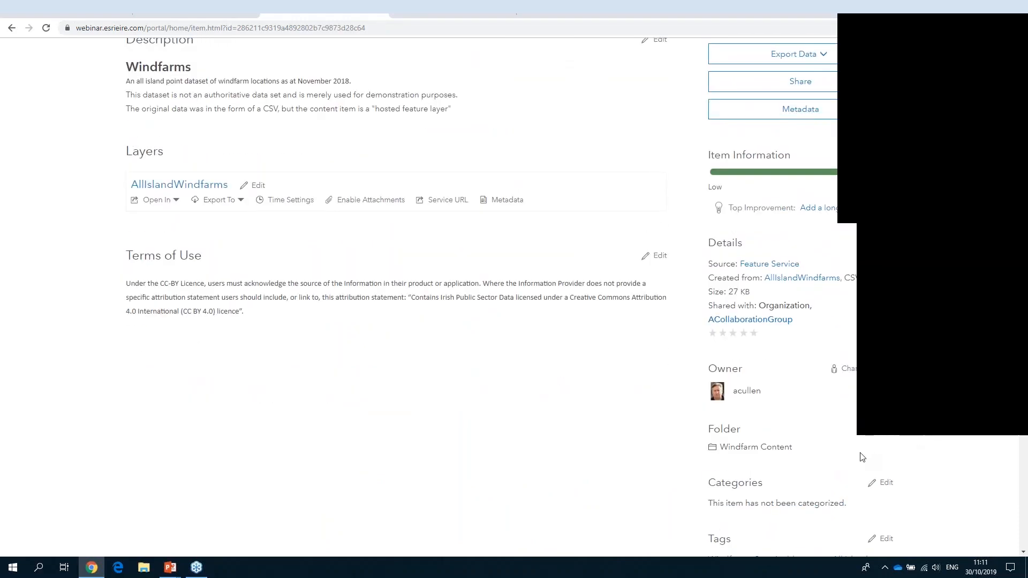
left_click(882, 484)
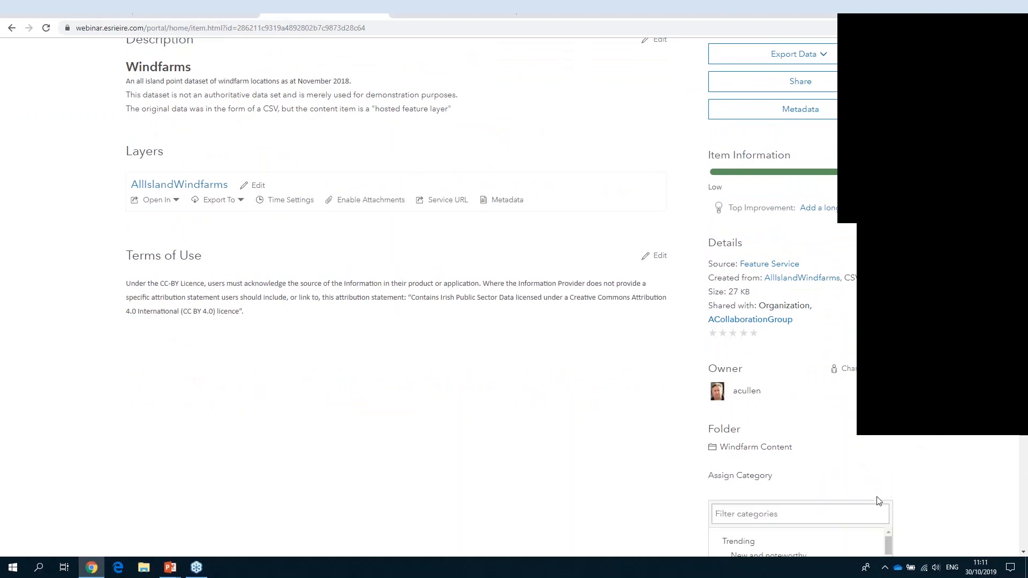
scroll(846, 471, "down", 3)
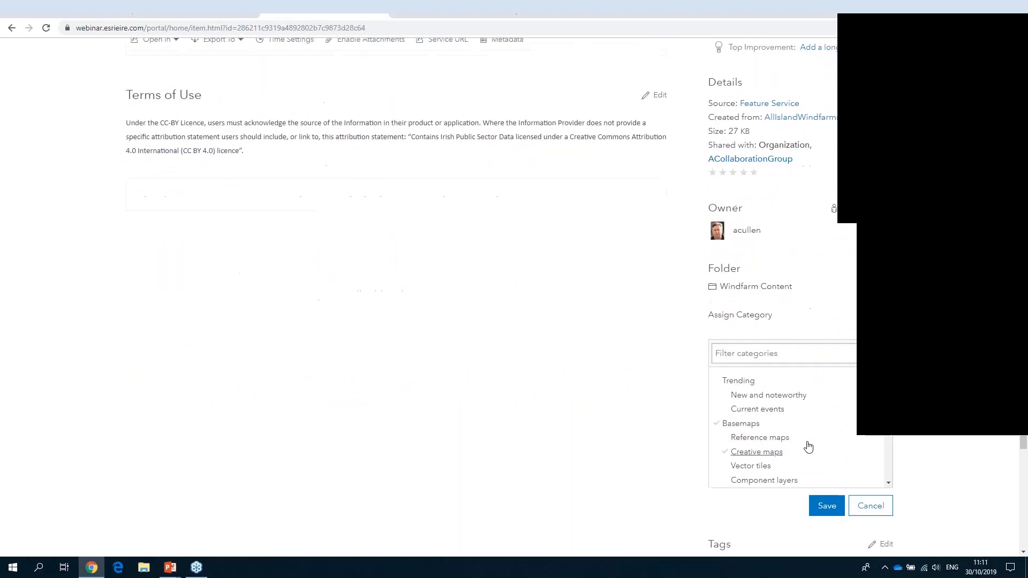
left_click(772, 414)
scroll(796, 434, "down", 3)
scroll(798, 436, "up", 1)
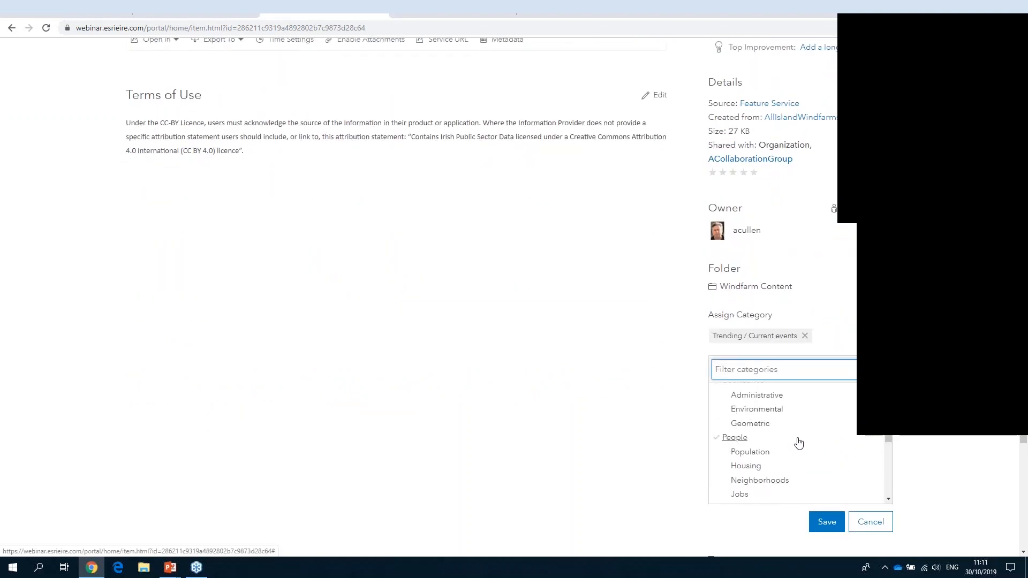
scroll(798, 442, "down", 5)
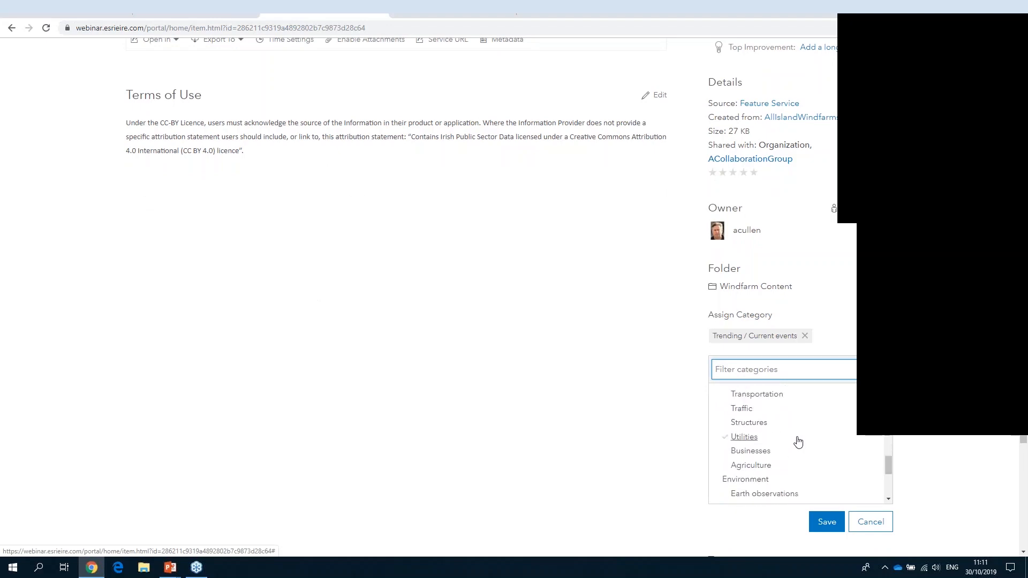
left_click(752, 442)
left_click(826, 525)
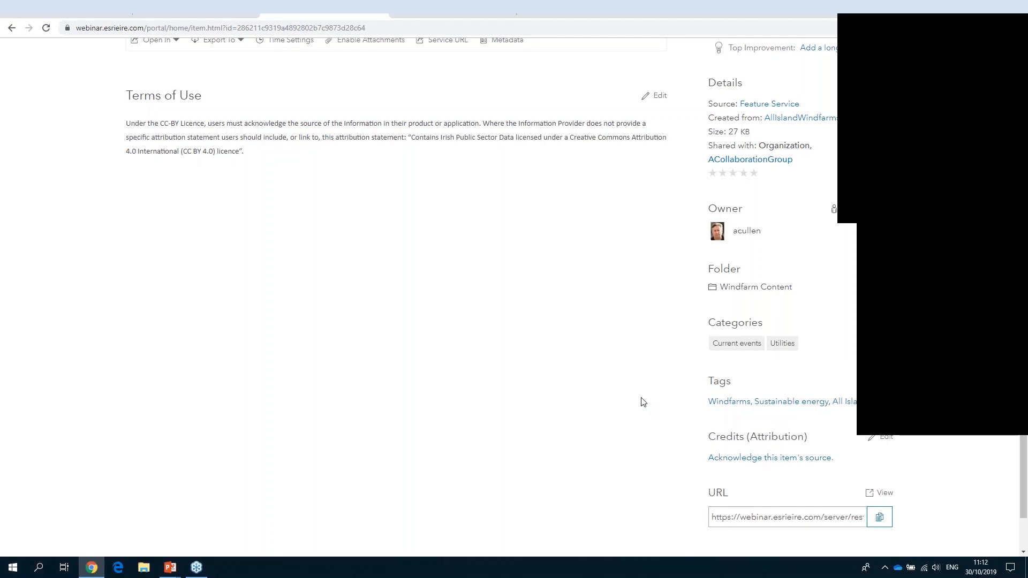
- Return to the organization's content and filter it by Trending, including its New and noteworthy and Current events subcategories in turn
scroll(643, 402, "up", 7)
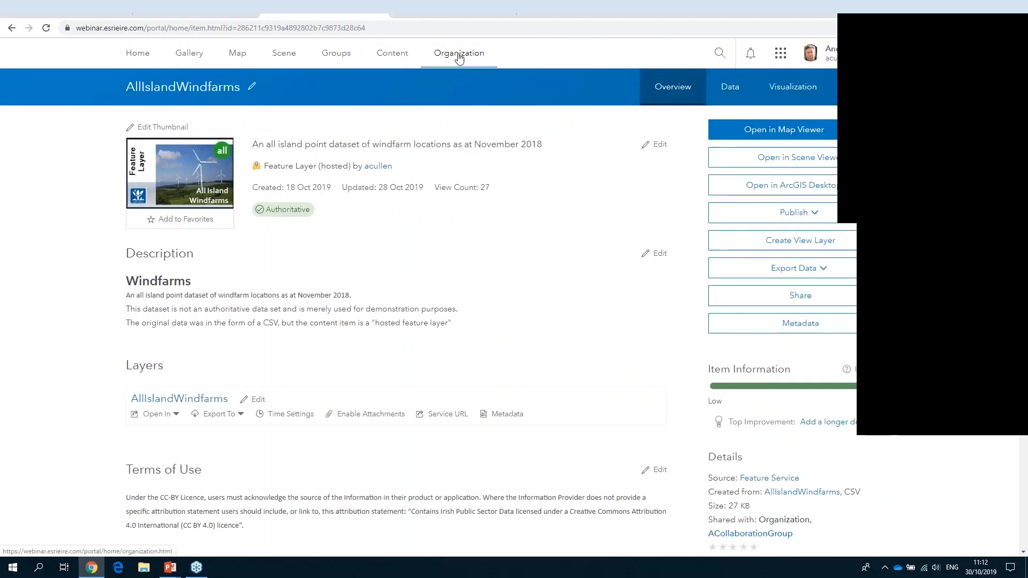
left_click(390, 53)
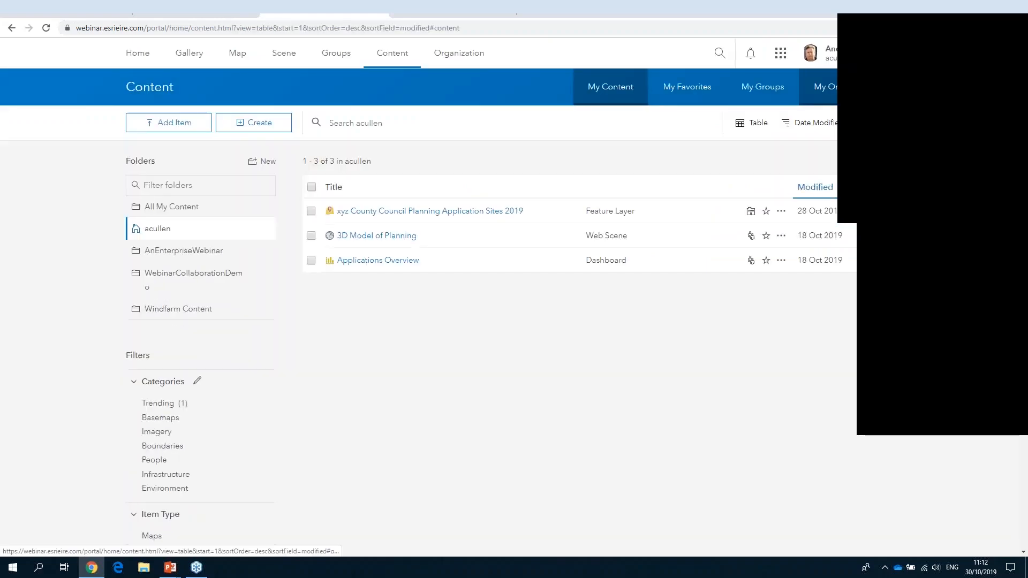
left_click(829, 89)
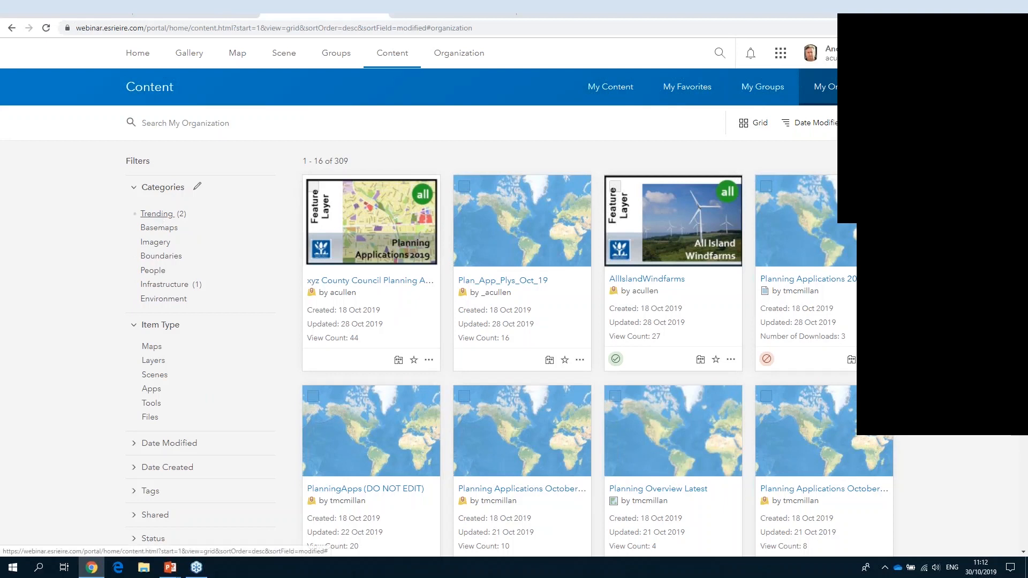
left_click(157, 214)
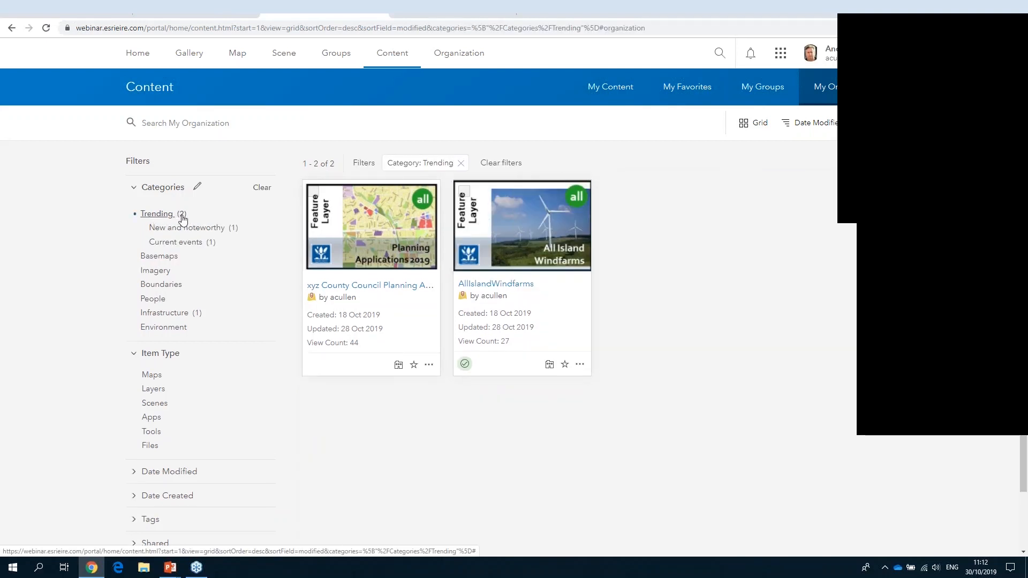
left_click(180, 229)
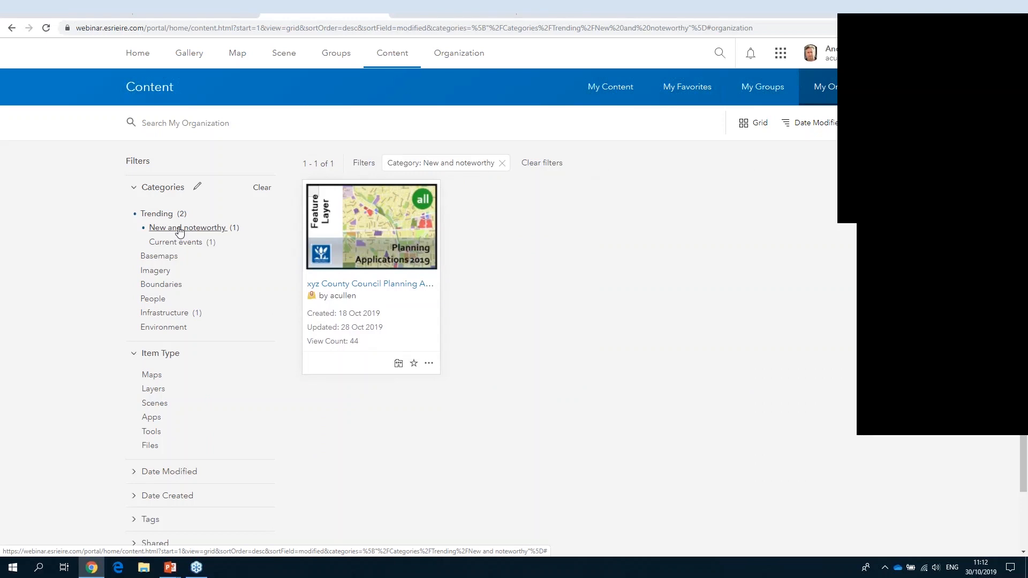
left_click(176, 244)
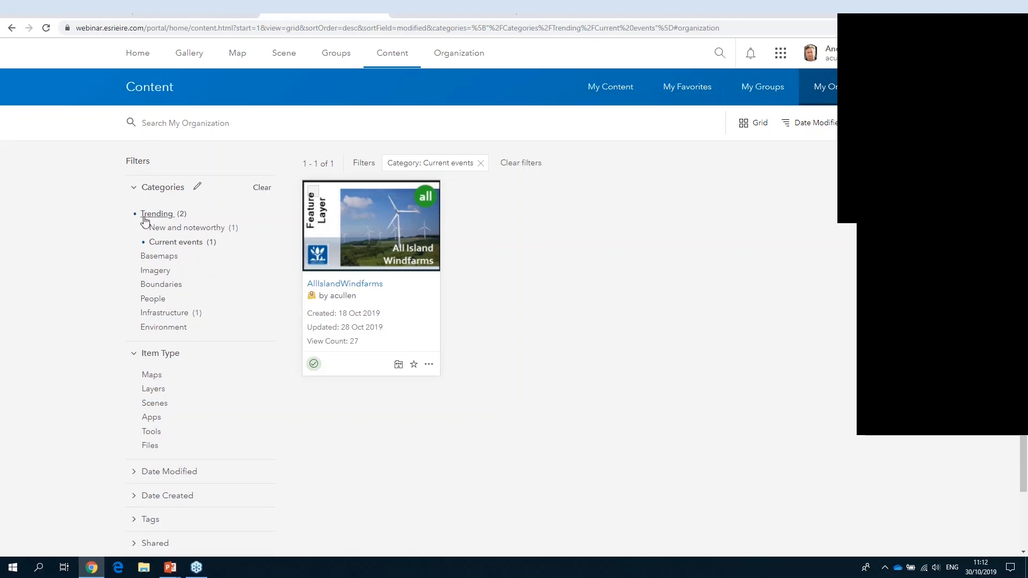
- Remove the Trending category filter and filter the organization's content by Infrastructure / Utilities
left_click(138, 187)
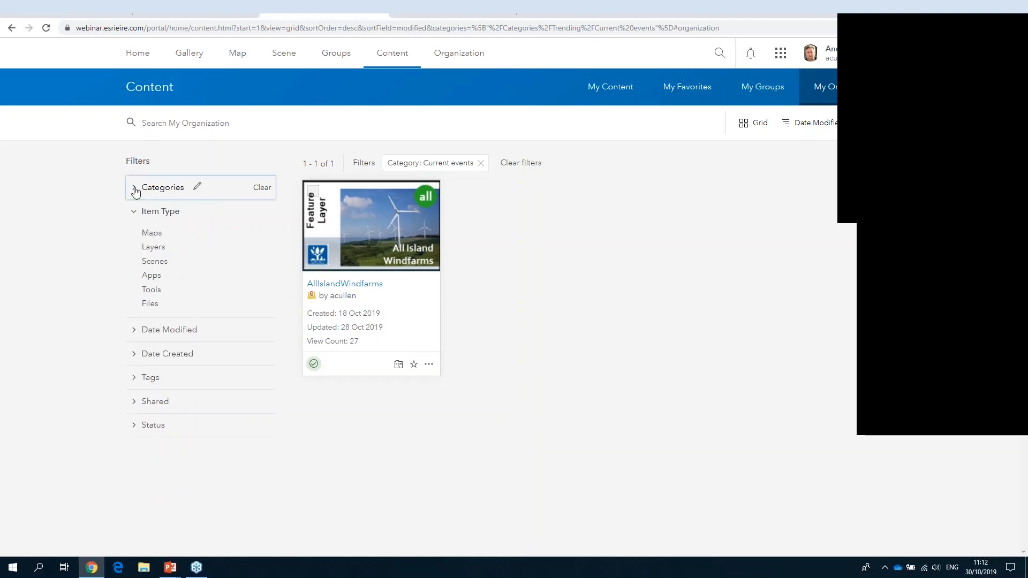
left_click(134, 187)
left_click(155, 214)
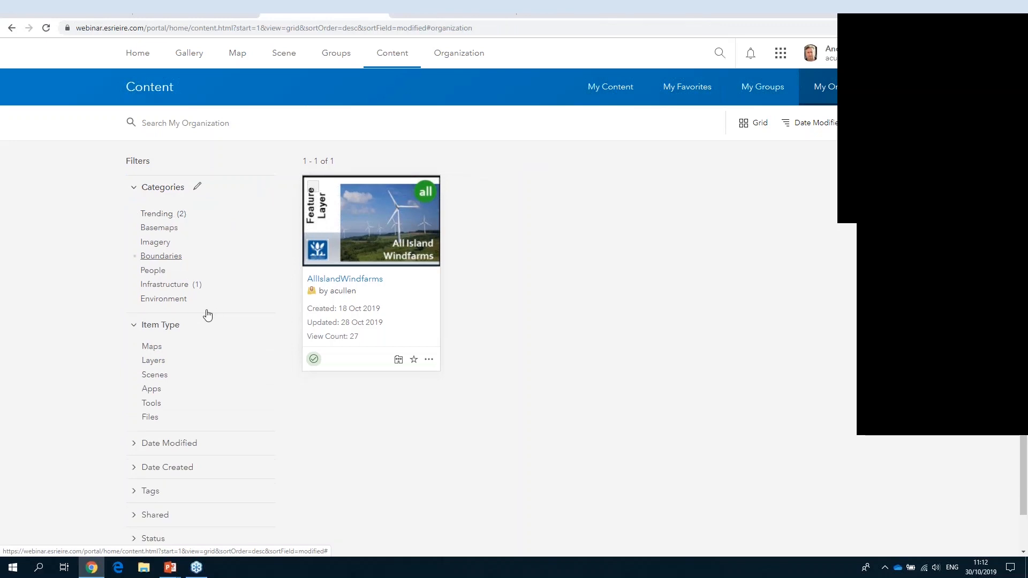
left_click(164, 284)
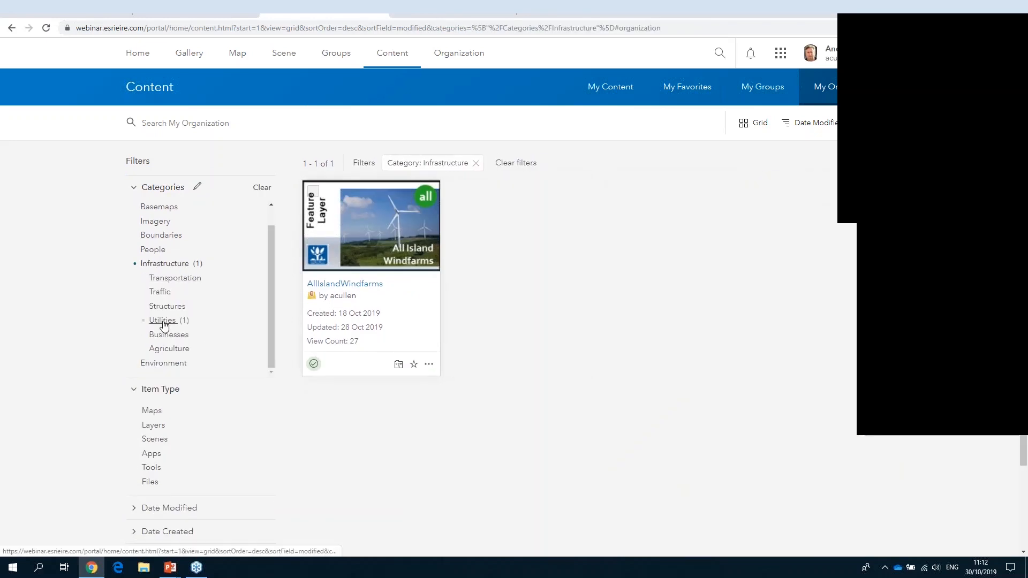
left_click(164, 321)
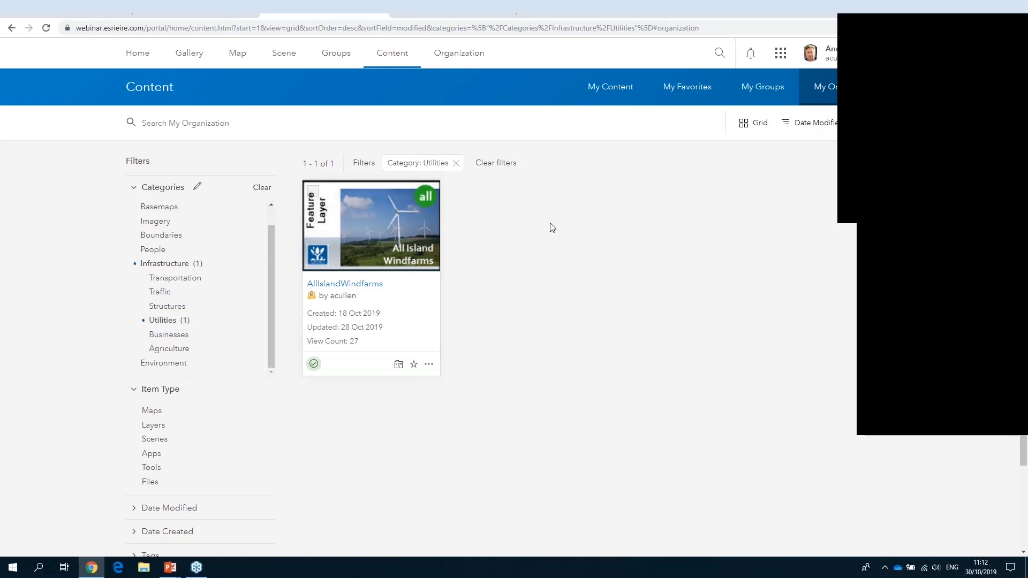
- In the organization's item settings, enable portal metadata with the ISO 19139 Metadata Implementation Specification GML3.2 style and save
key("alt+Tab")
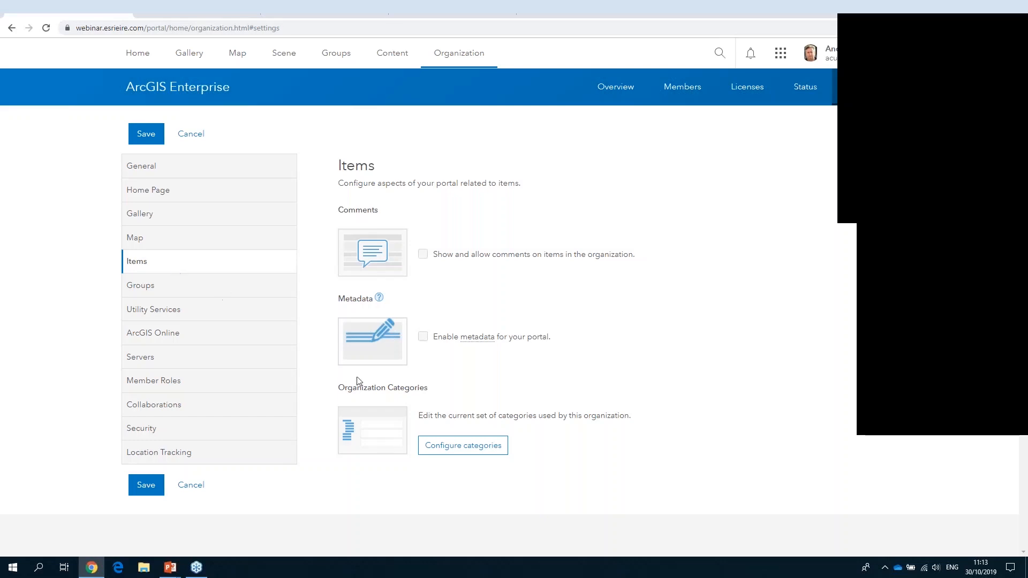
left_click(422, 336)
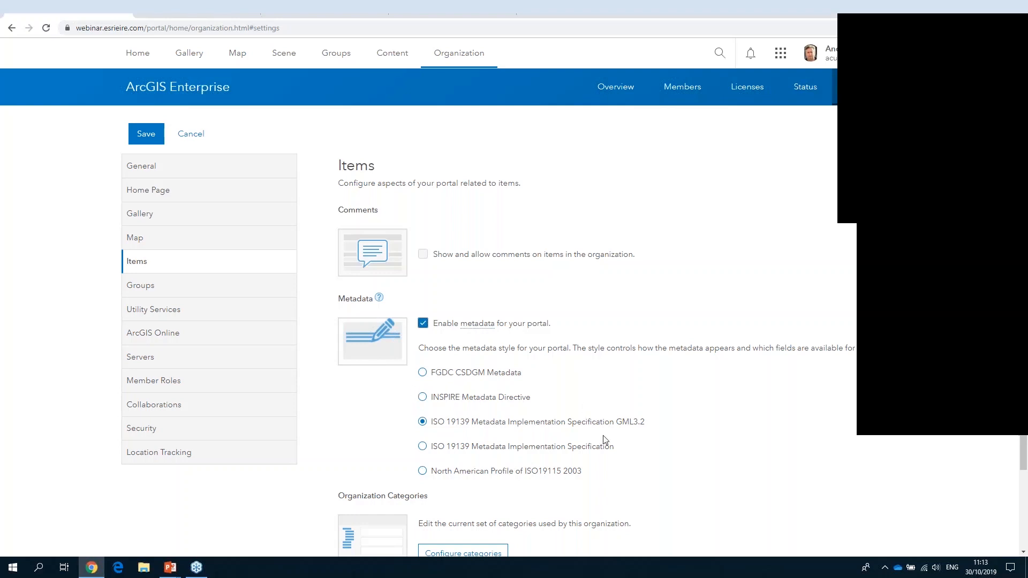
scroll(603, 435, "down", 2)
left_click(147, 493)
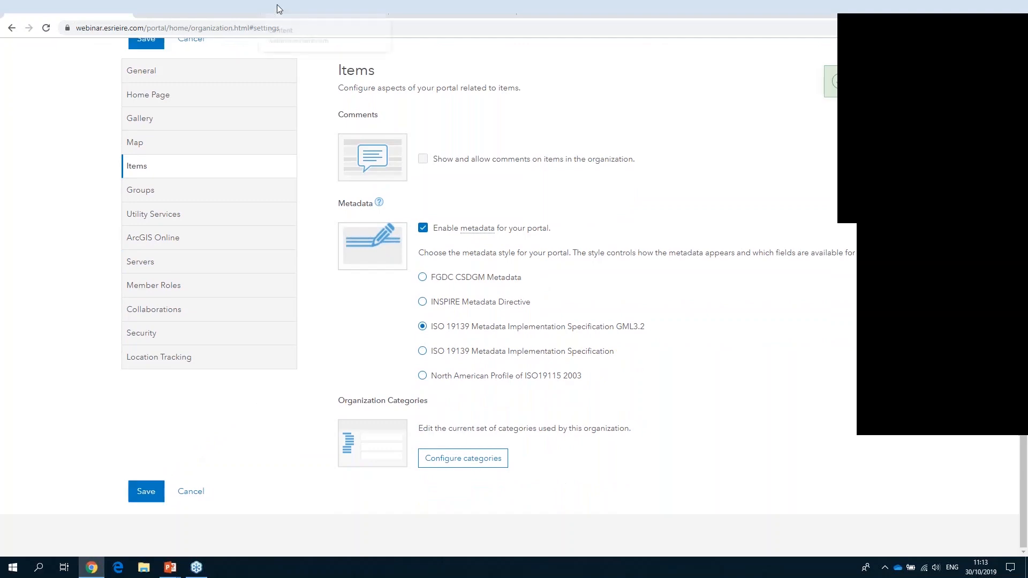
- Return to the filtered content list and open the metadata editor of the AllIslandWindfarms item
left_click(335, 7)
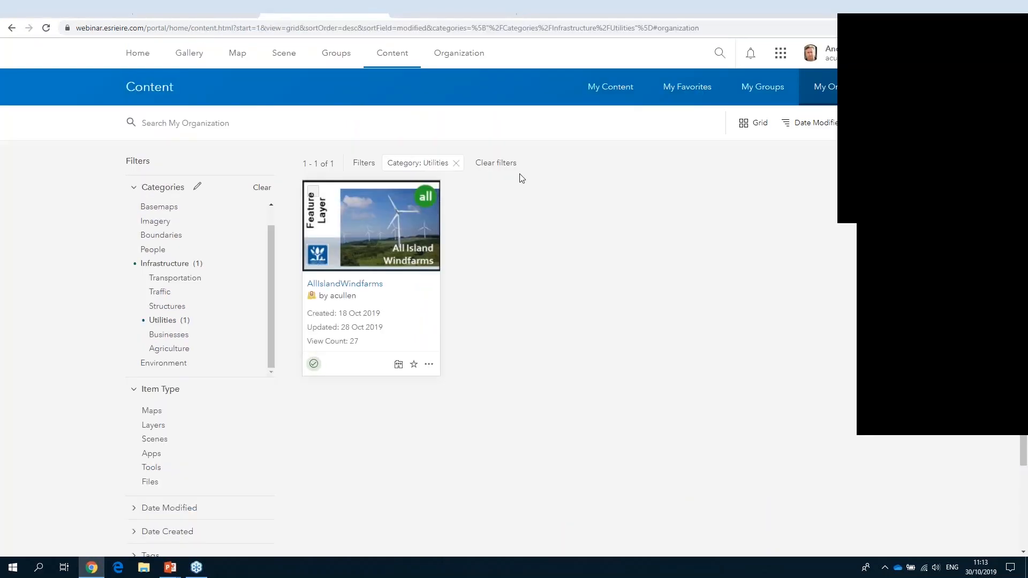
left_click(163, 187)
left_click(344, 284)
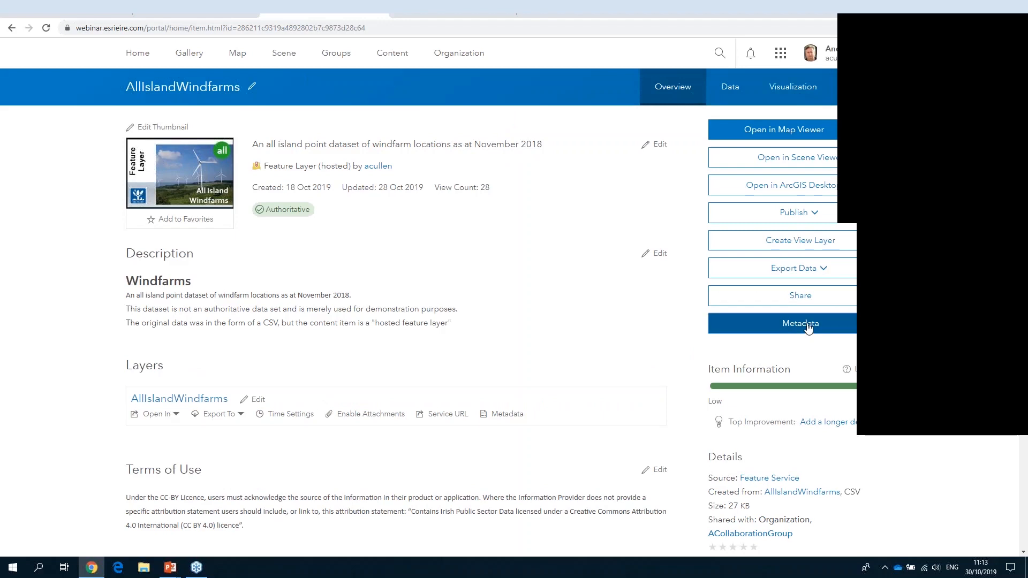
left_click(807, 328)
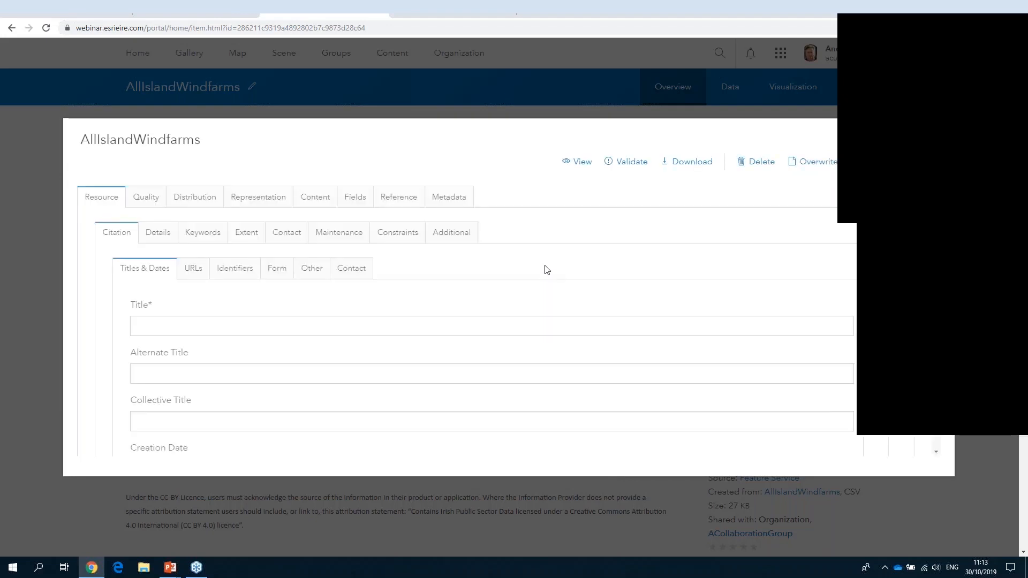
- Look through the Form, Other and Contact sections of the AllIslandWindfarms citation metadata
left_click(191, 269)
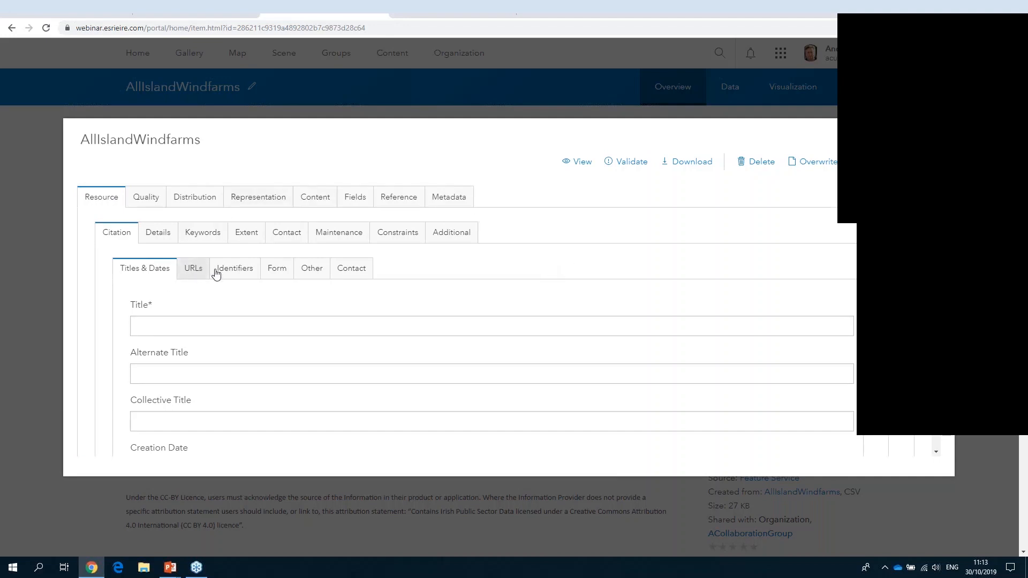
left_click(275, 271)
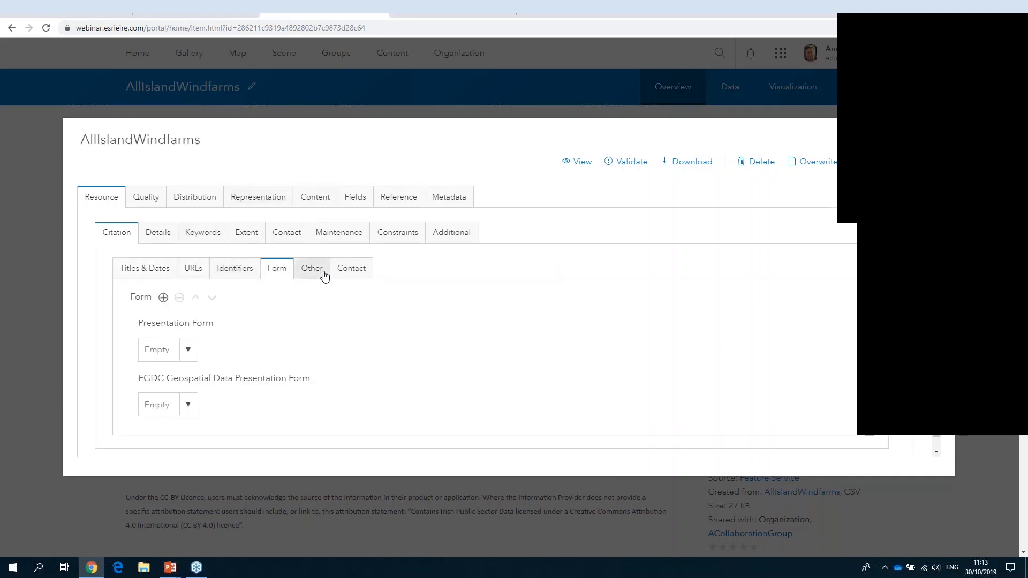
left_click(321, 272)
left_click(347, 273)
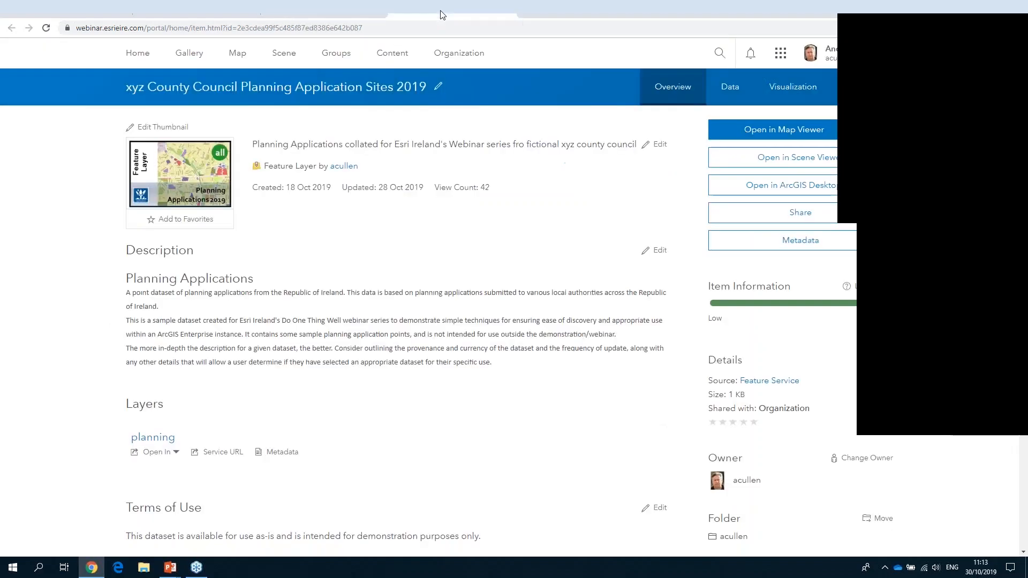
- Switch to the PowerPoint slide show with the tips for content items
left_click(440, 11)
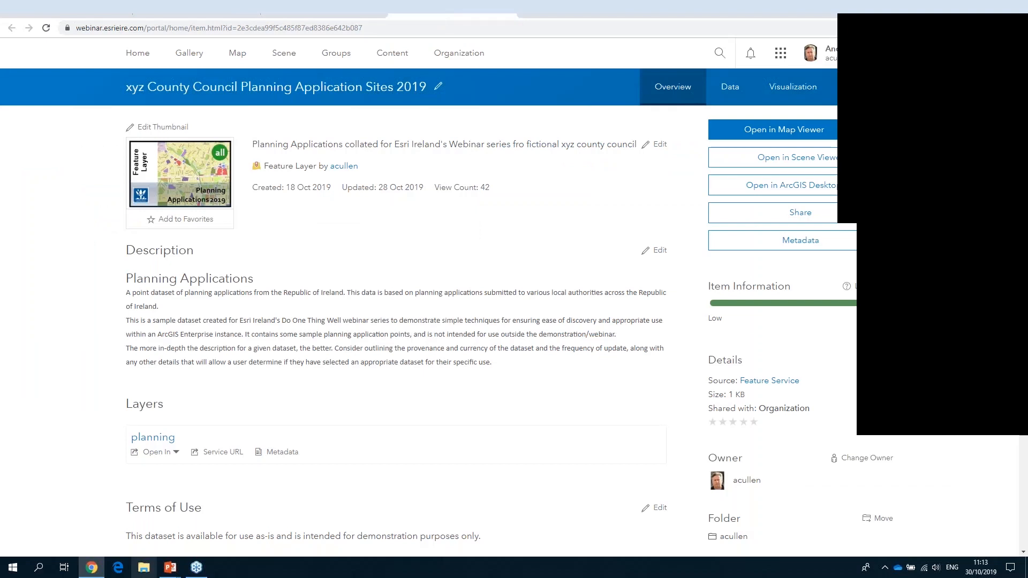
left_click(167, 568)
left_click(204, 534)
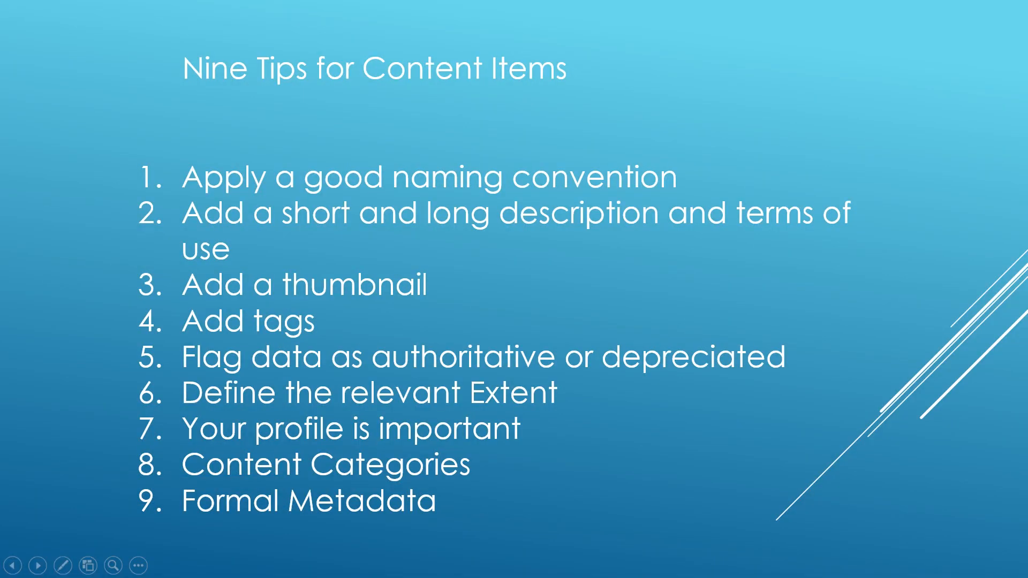
key("Right")
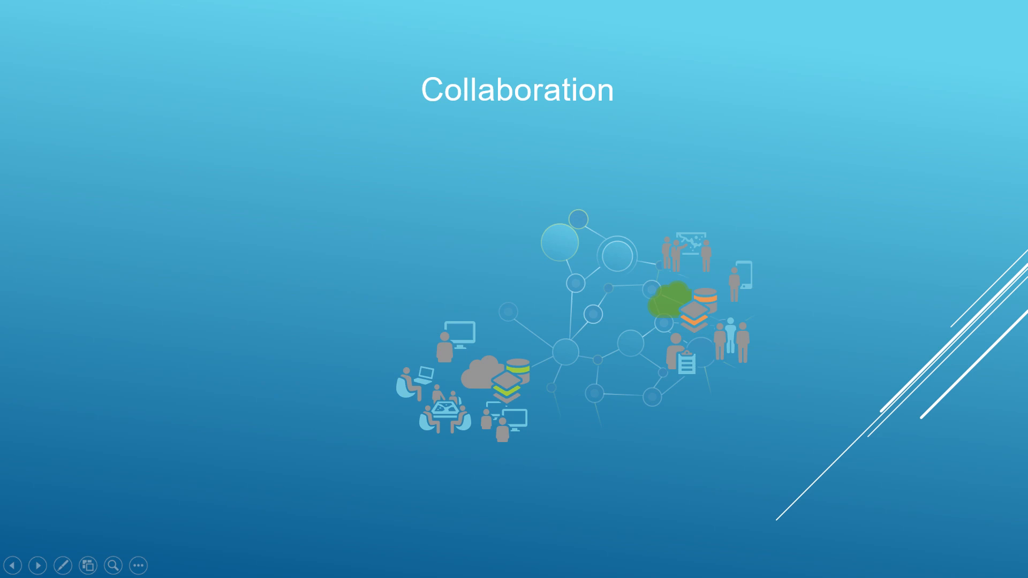
key("Right")
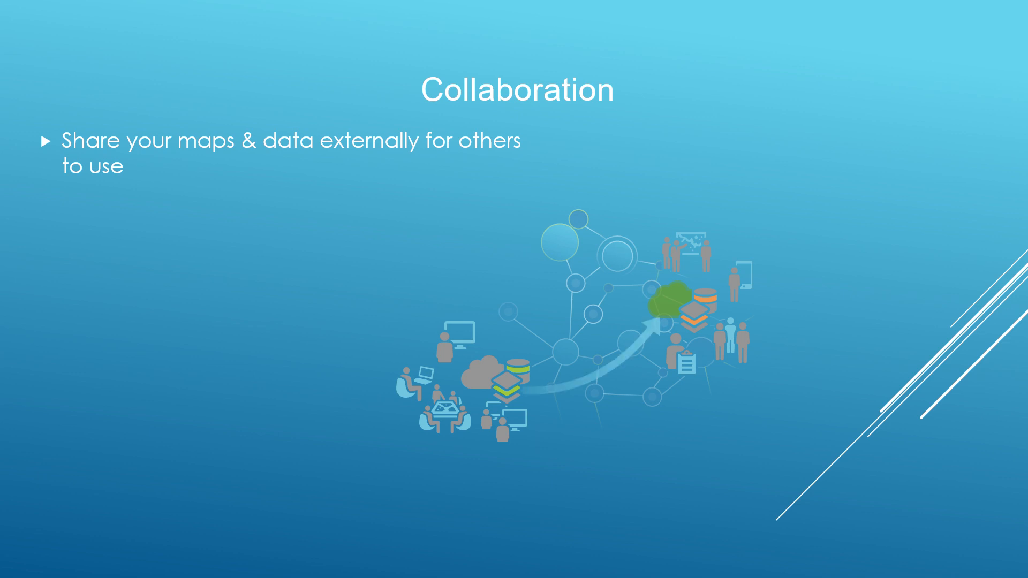
key("Right")
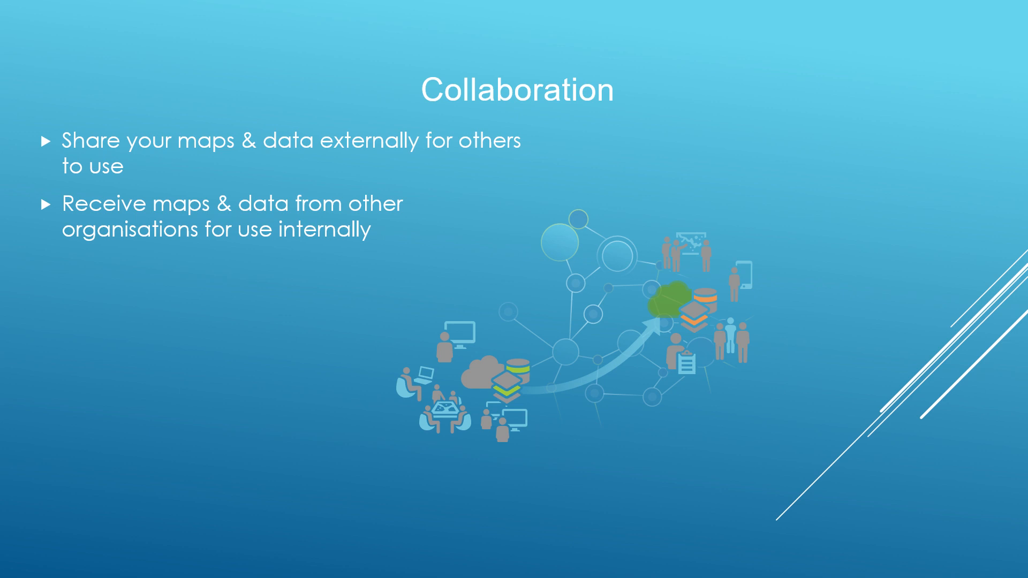
key("Right")
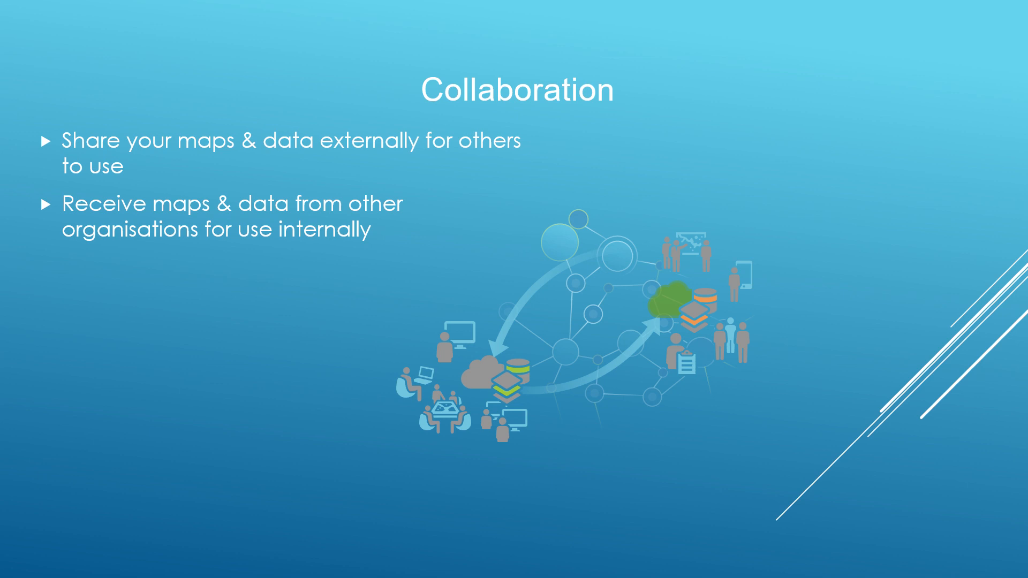
key("Right")
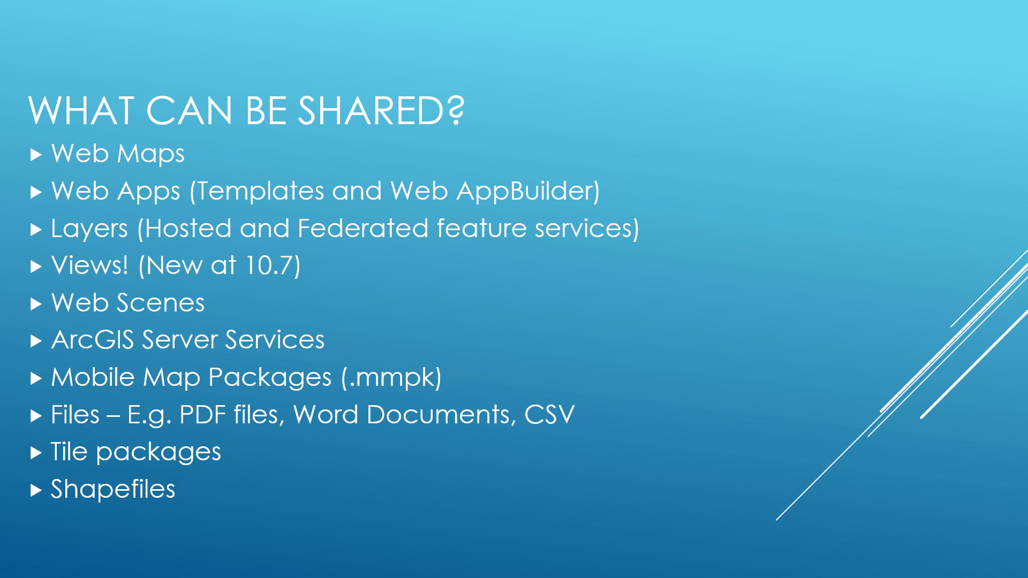
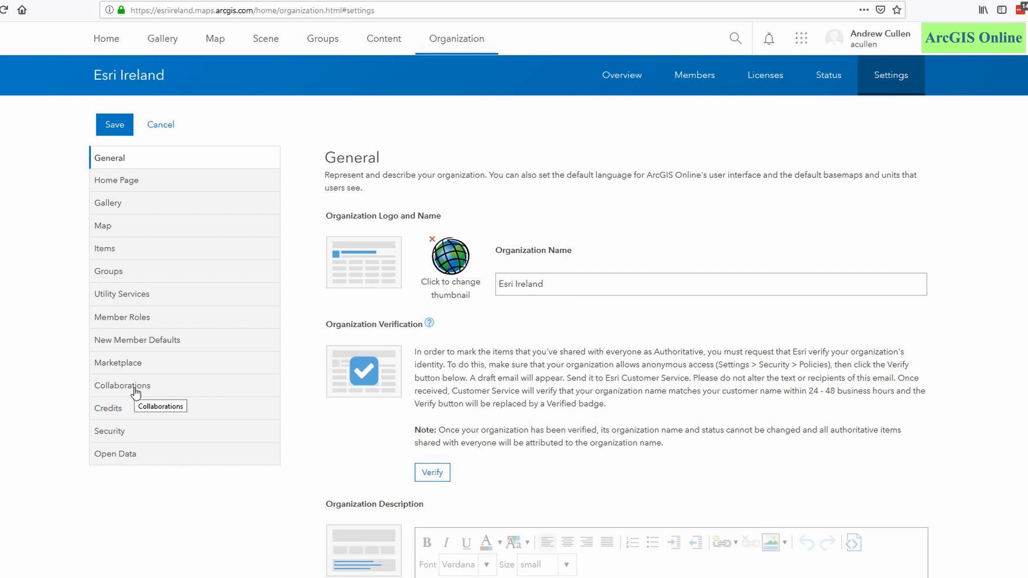
- In the organization's collaboration settings, start a collaboration named AnEnterpriseWebinar, described as Esri Ireland "Do One Thing Well" Webinar Series "Enterprise Tips & Tricks" Collaboration Demo
left_click(136, 392)
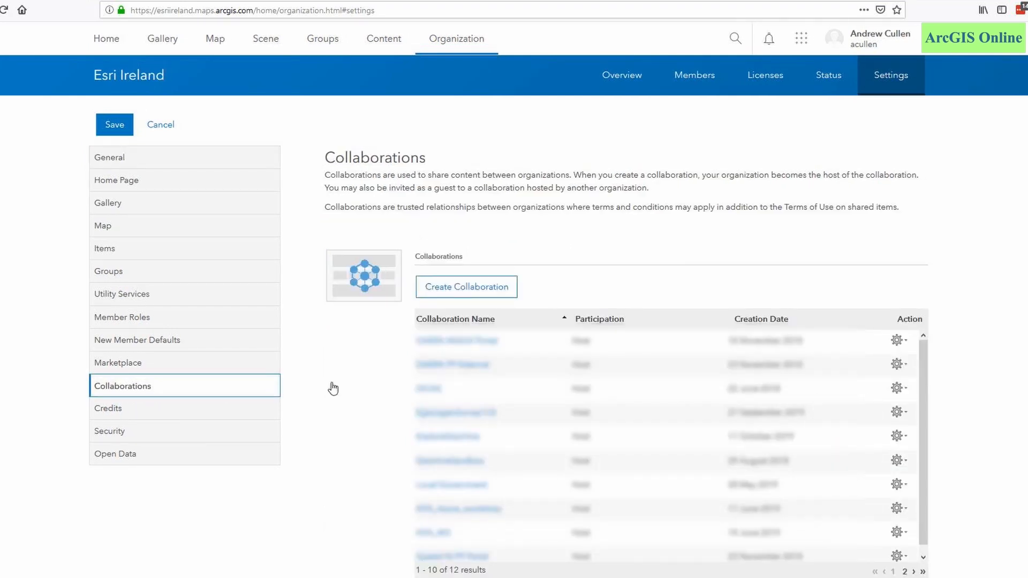
left_click(470, 293)
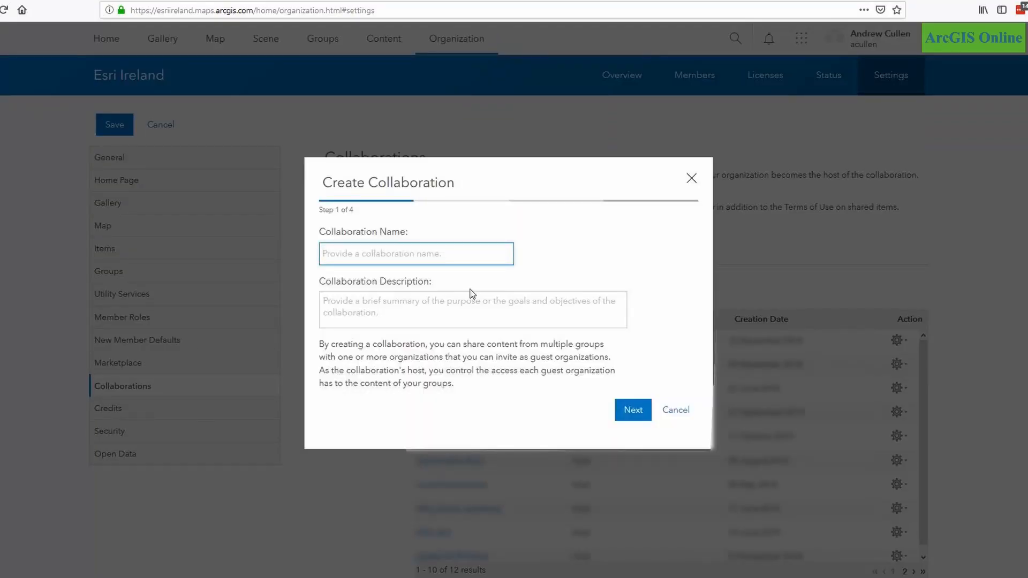
type("AnEnterpriseWebinar")
left_click(324, 301)
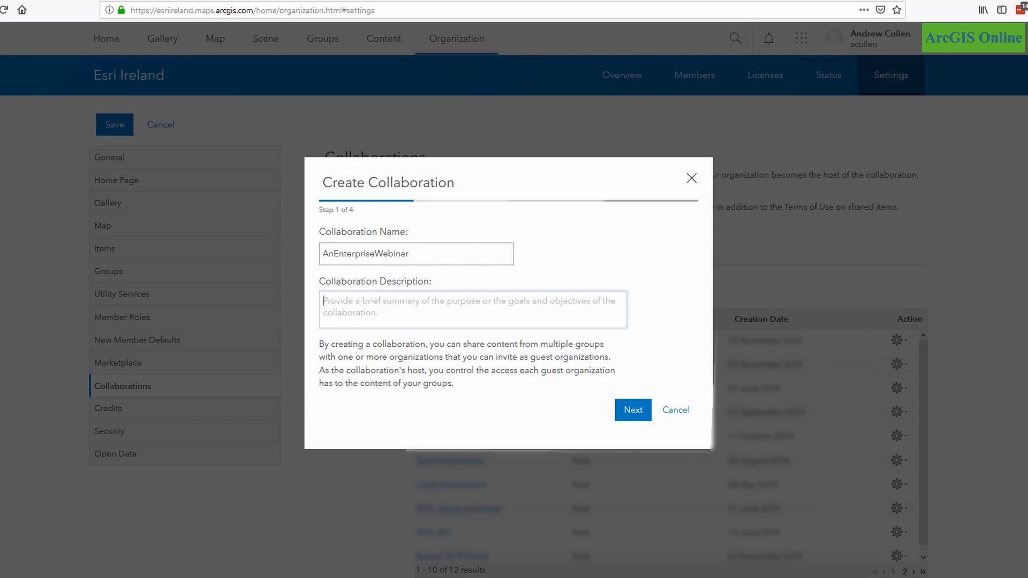
type("Esri Ireland \"Do One Thing Well\" Webinar Series \"Enterprise Tips & Tricks\" Collaboration Demo")
scroll(472, 310, "up", 1)
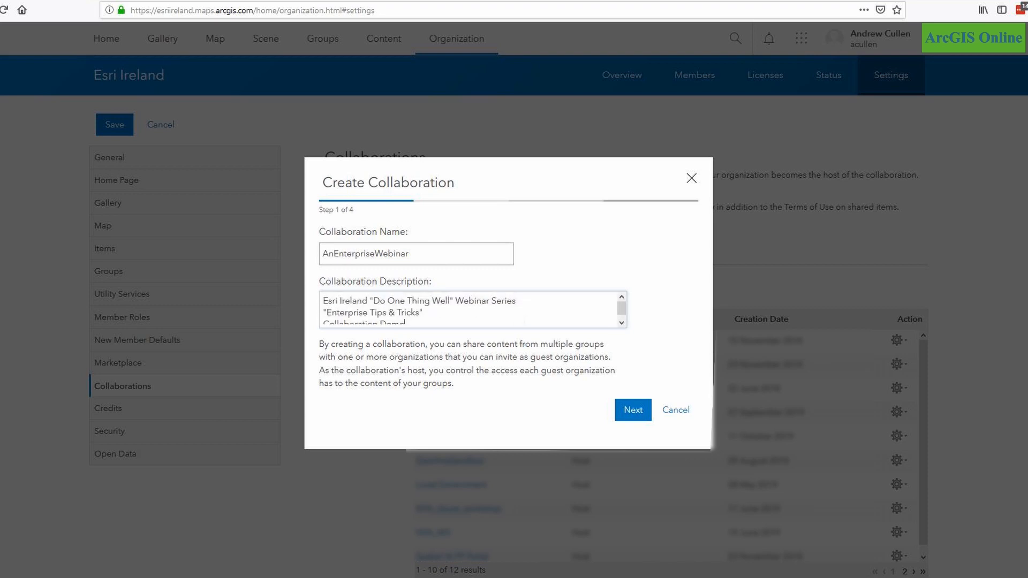
scroll(472, 309, "down", 1)
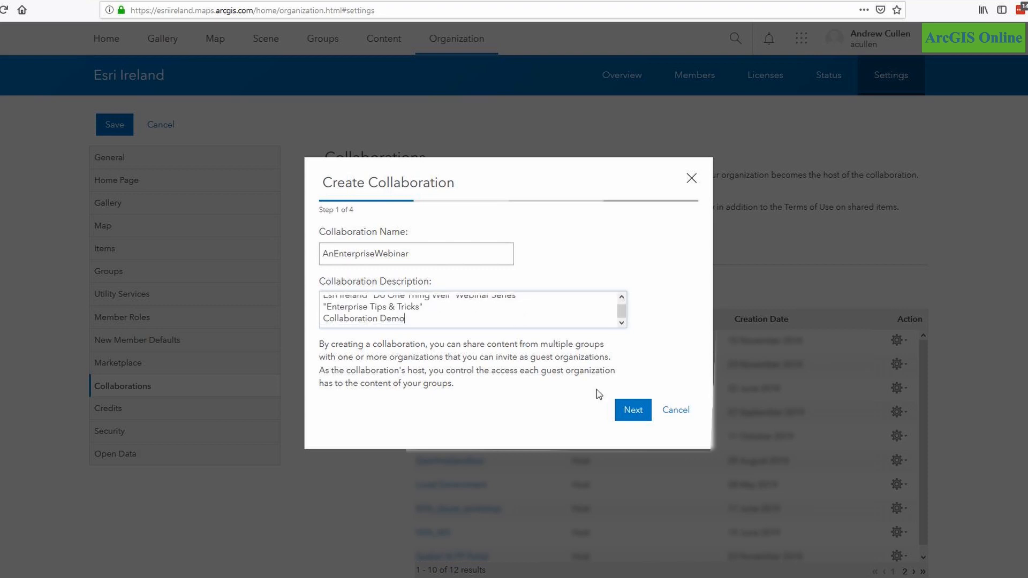
left_click(637, 413)
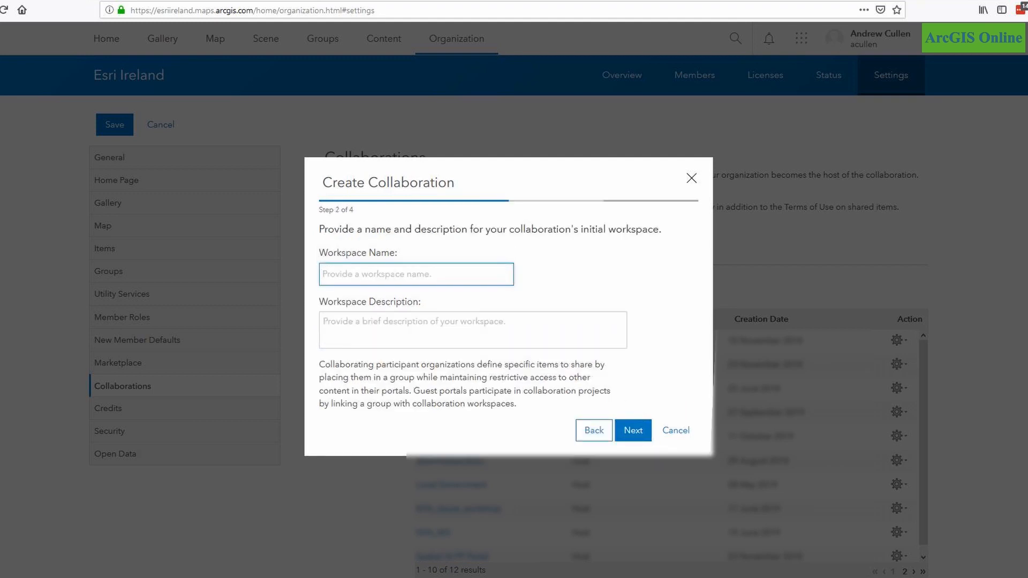
- Name the initial workspace ACollaborationWorkspace and describe it as Esri Ireland "Do One Thing Well" Webinar Series "Enterprise Tips & Tricks" Collaboration Demo
type("ACollaborationWorkspace")
left_click(416, 331)
type("Esri Ireland \"Do One Thing Well\" Webinar Series \"Enterprise Tips & Tricks\" Collaboration Demo")
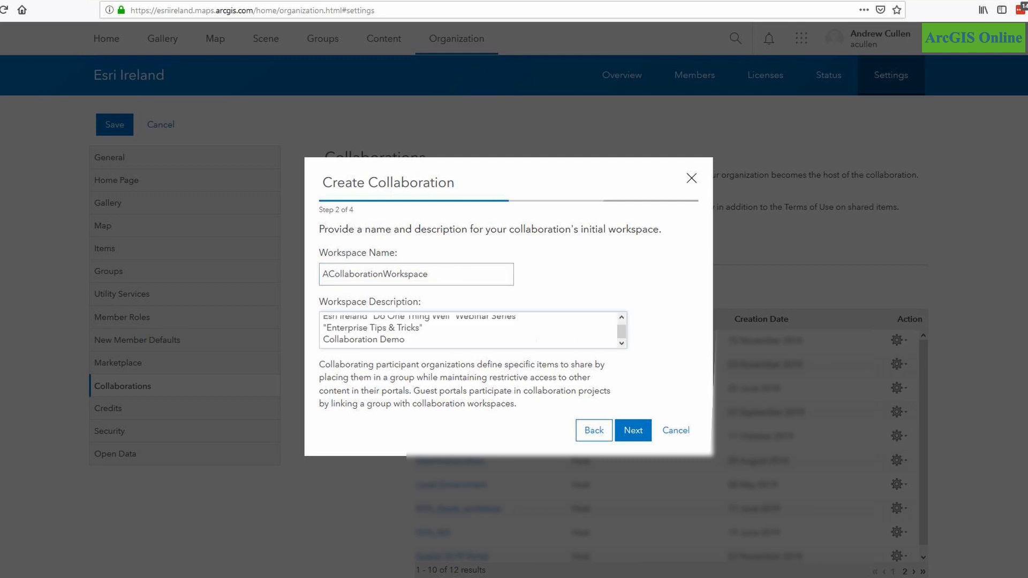
scroll(621, 328, "up", 1)
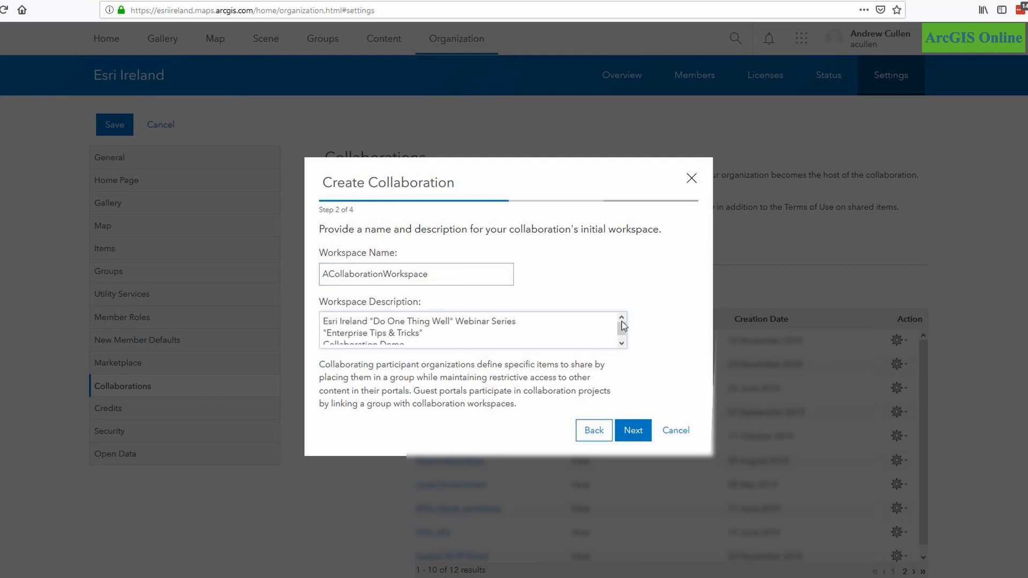
left_click(634, 432)
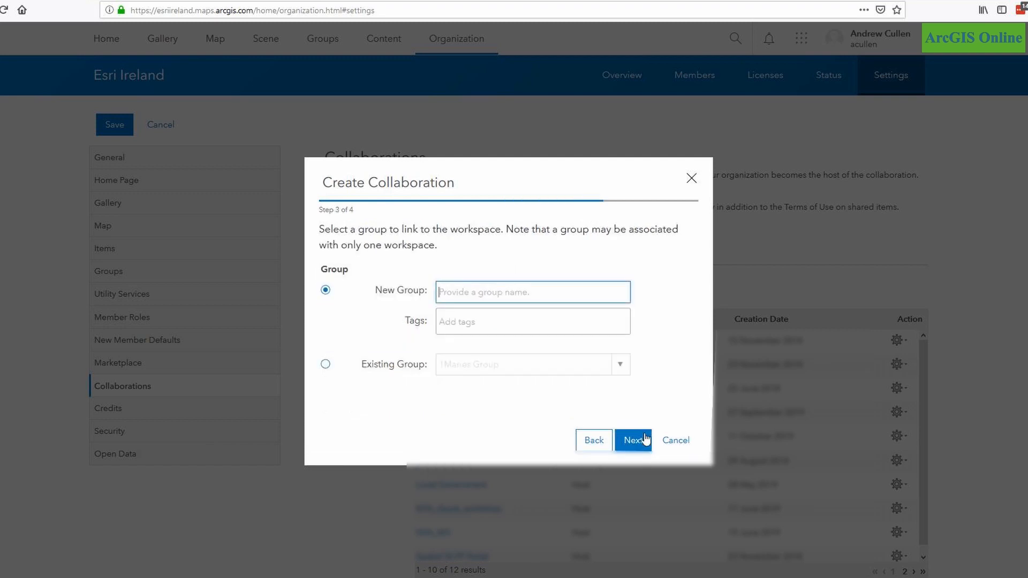
- Link the workspace to a new group ACollaborationGroup tagged Esri Ireland Webinar, Do One Thing Well and Collaboration Group Demo
type("ACollaborationGroup")
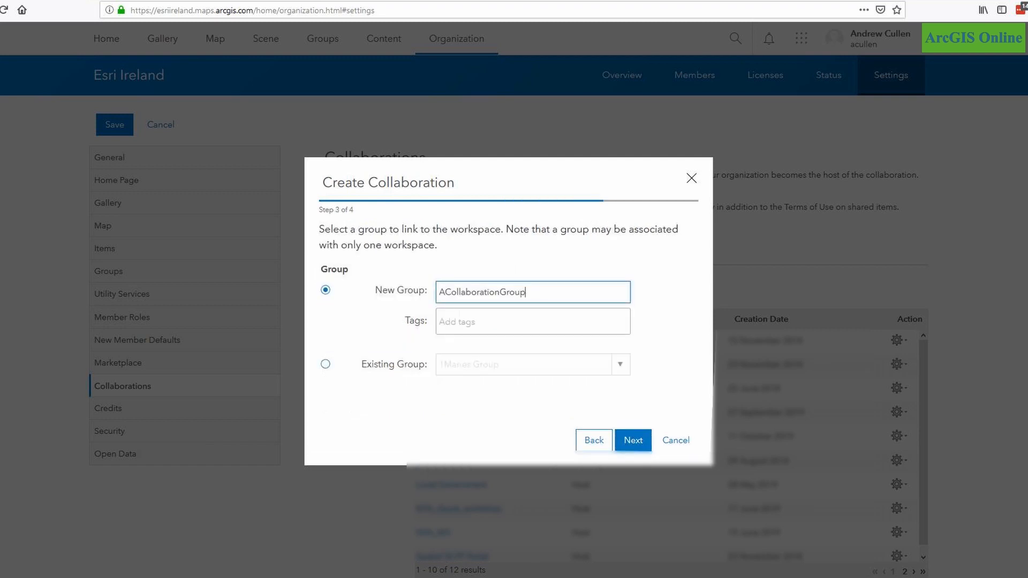
left_click(457, 322)
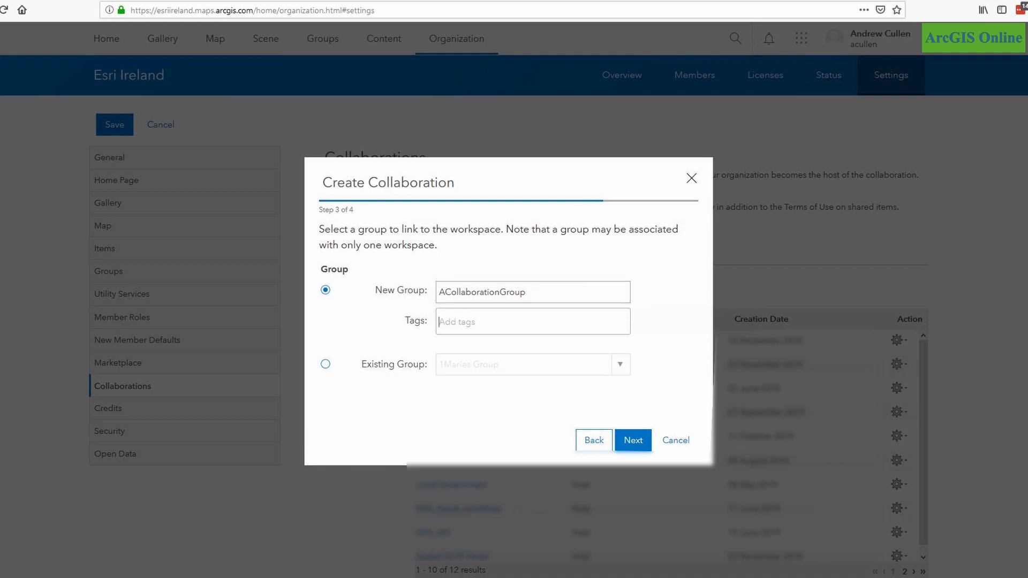
type("Esri Ireland Webinar")
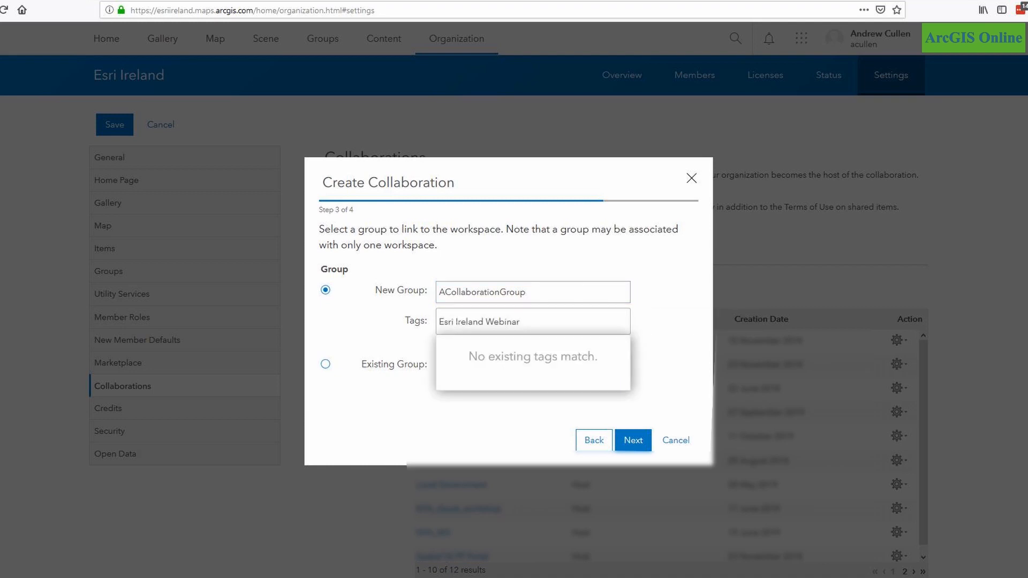
key("Return")
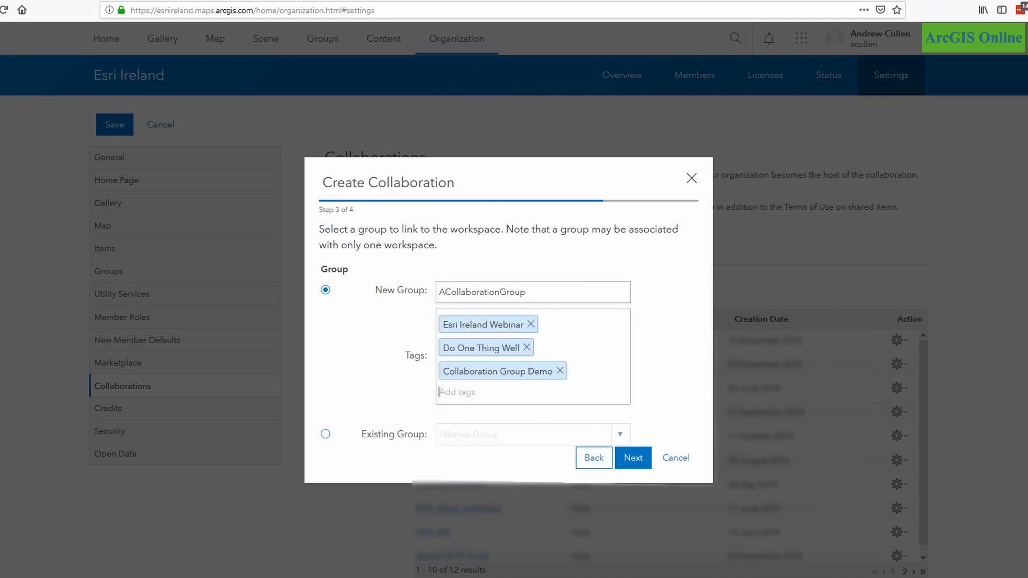
left_click(633, 458)
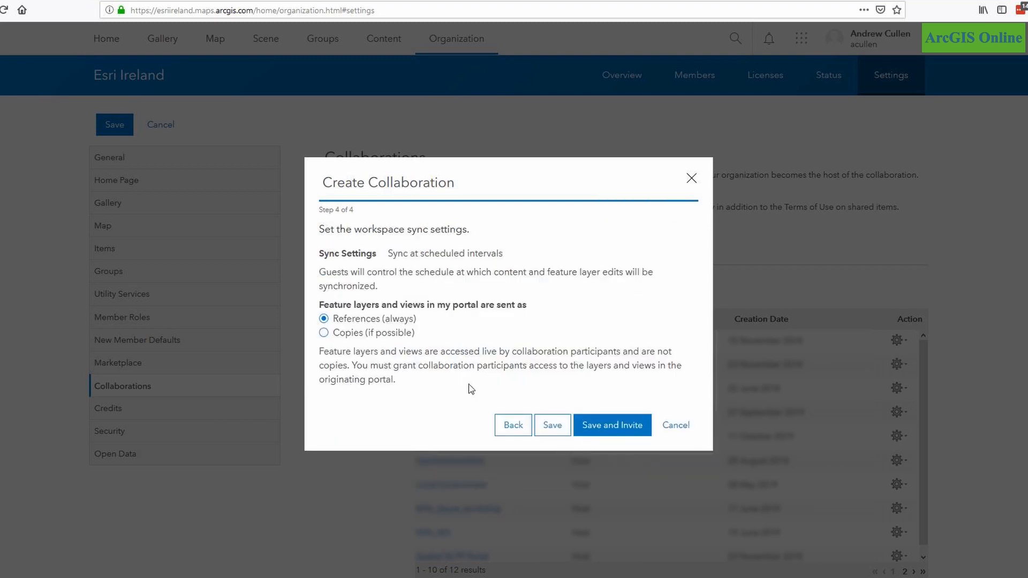
left_click(324, 333)
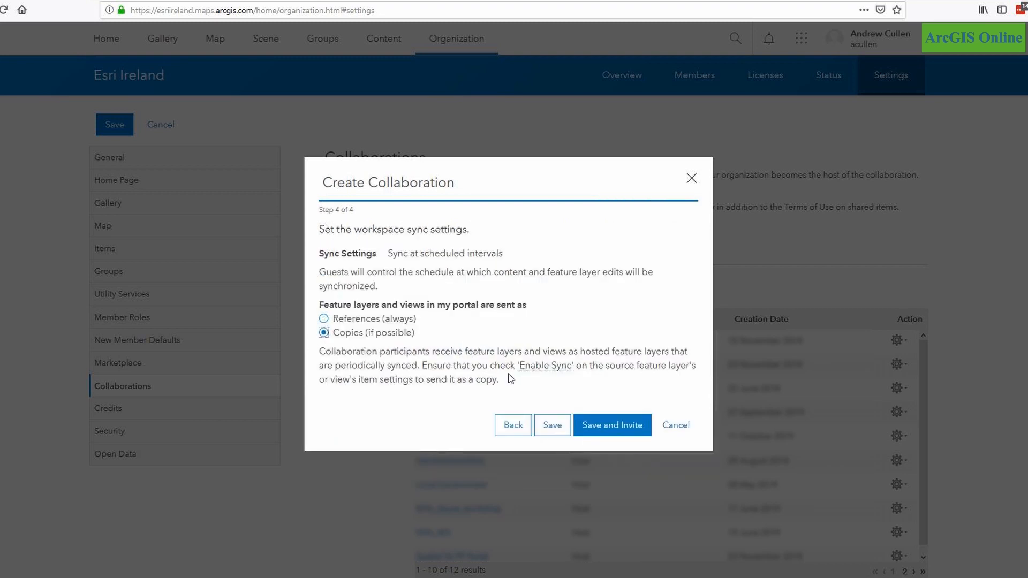
left_click(613, 428)
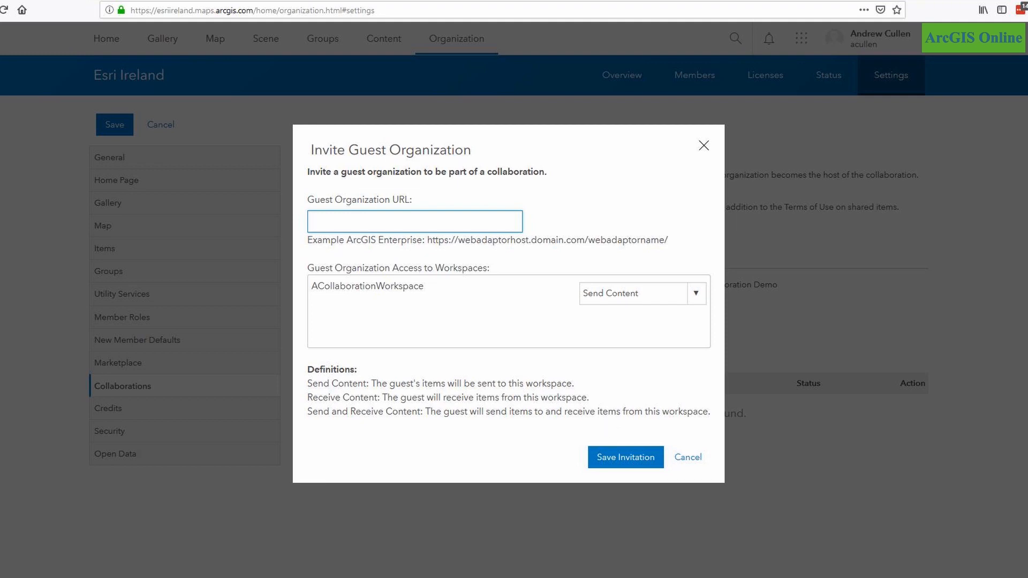
key("ctrl+v")
left_click(624, 457)
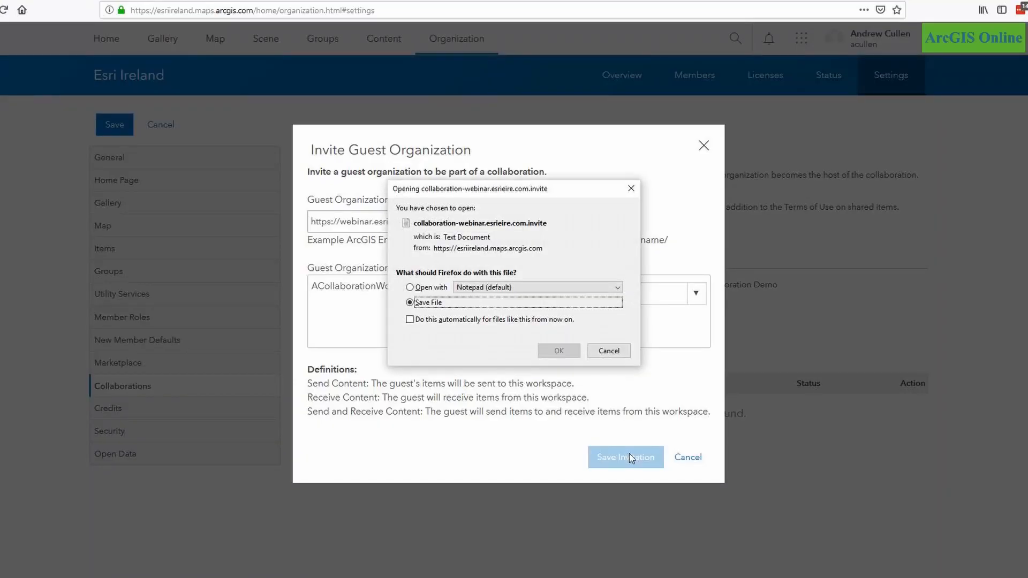
left_click(557, 351)
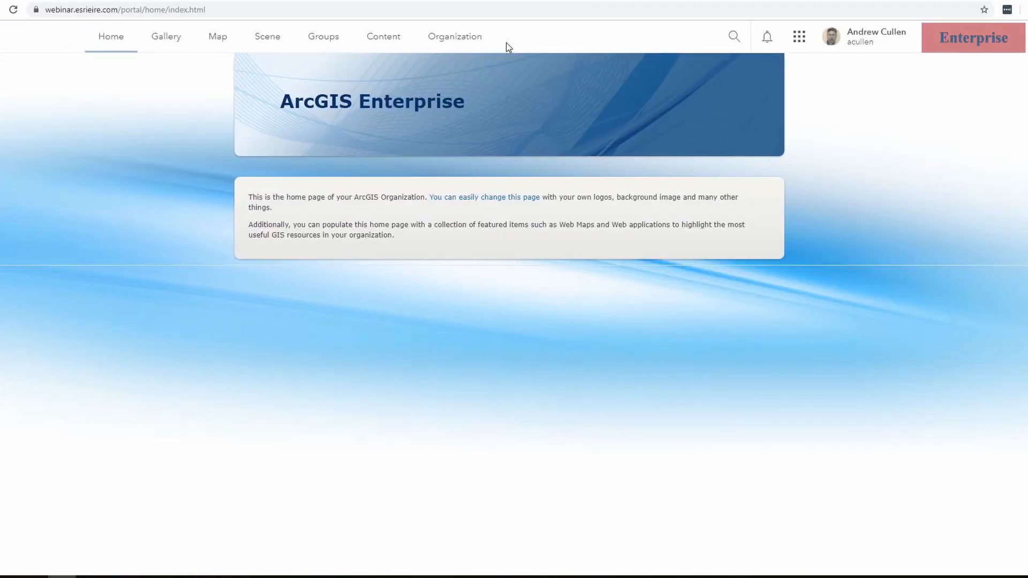
- In the Enterprise portal's collaboration settings, accept the invitation from collaboration-webinar.esrieire.com.invite and save the response file
left_click(462, 39)
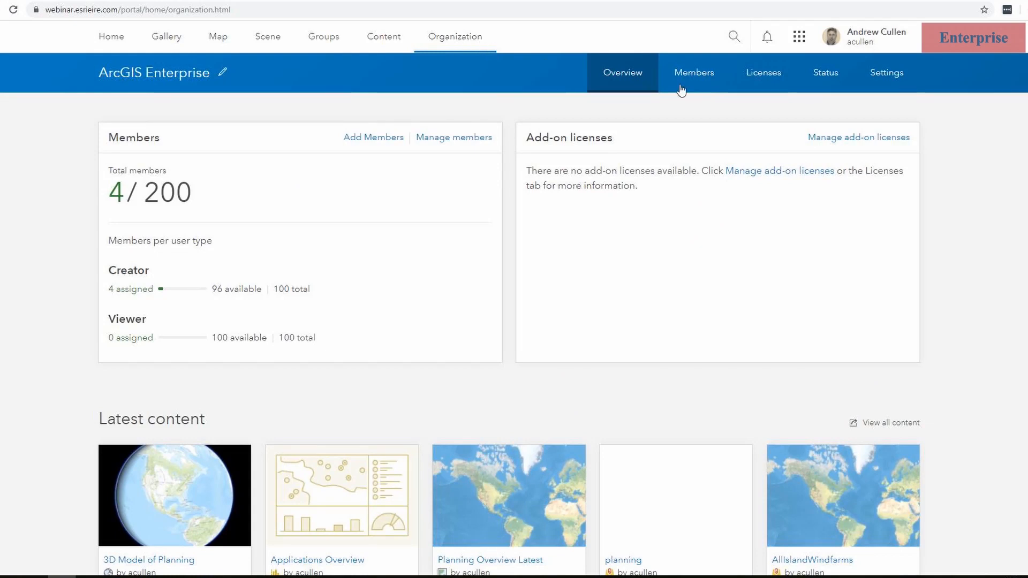
left_click(889, 80)
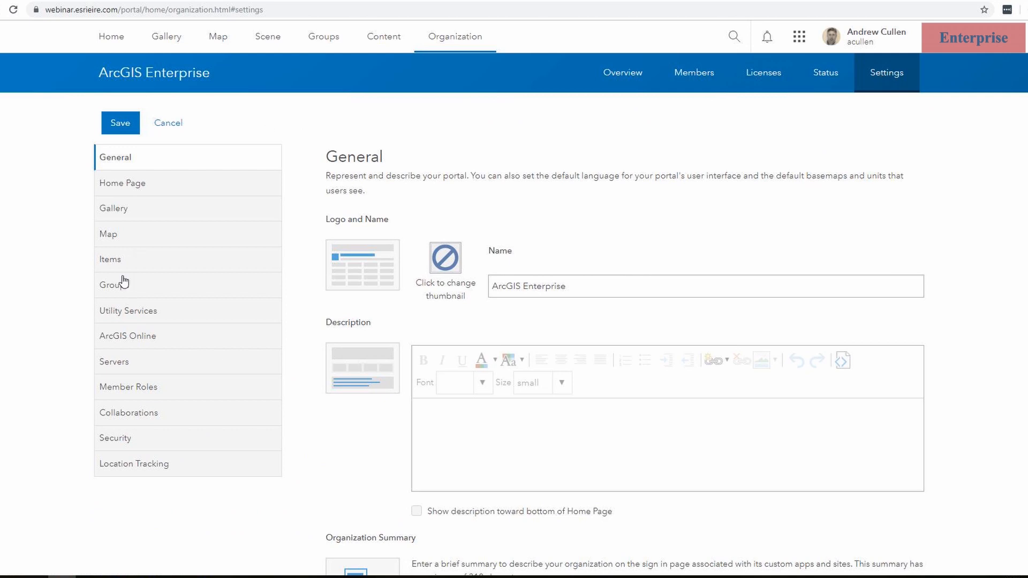
left_click(130, 418)
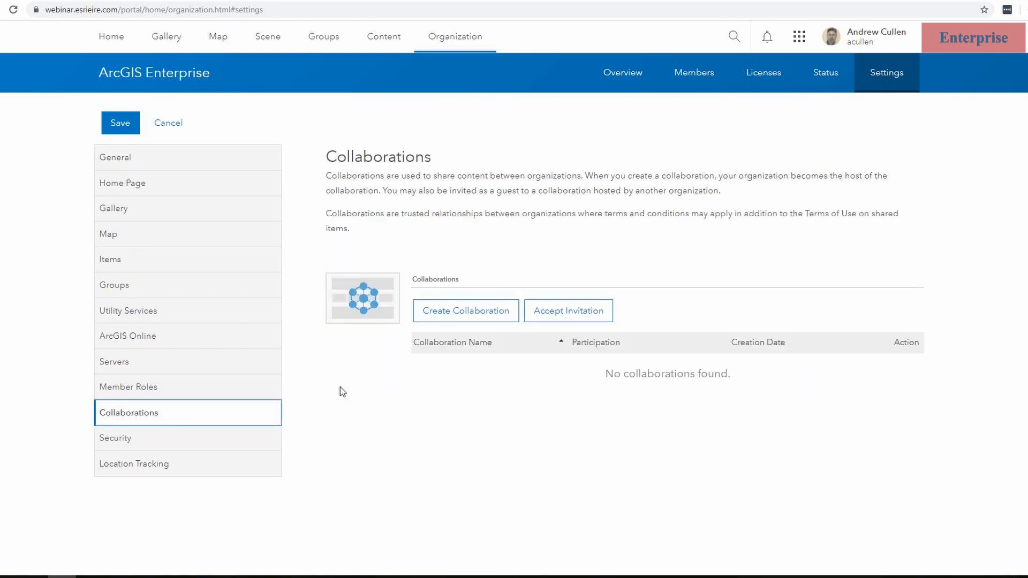
left_click(576, 316)
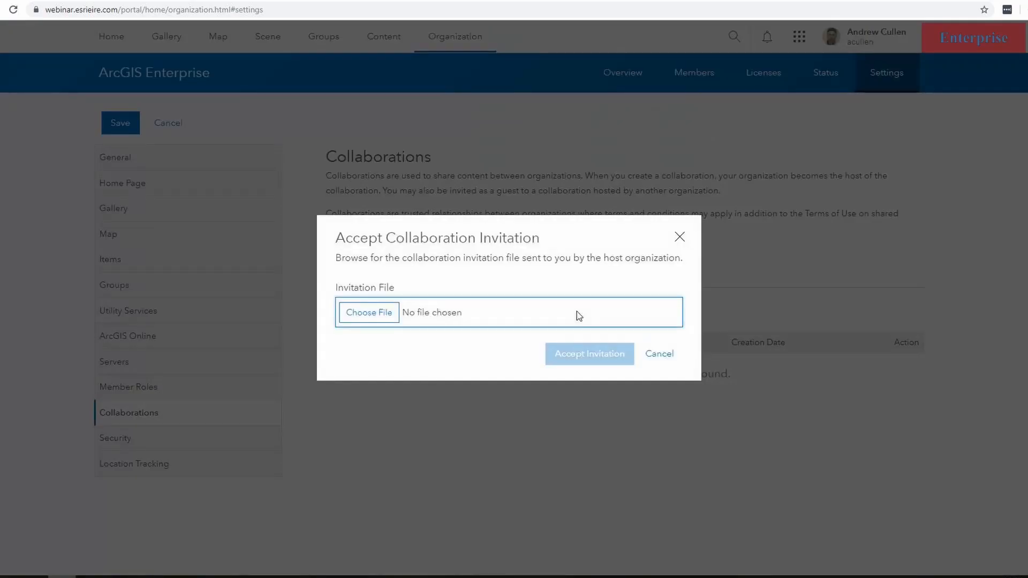
left_click(374, 316)
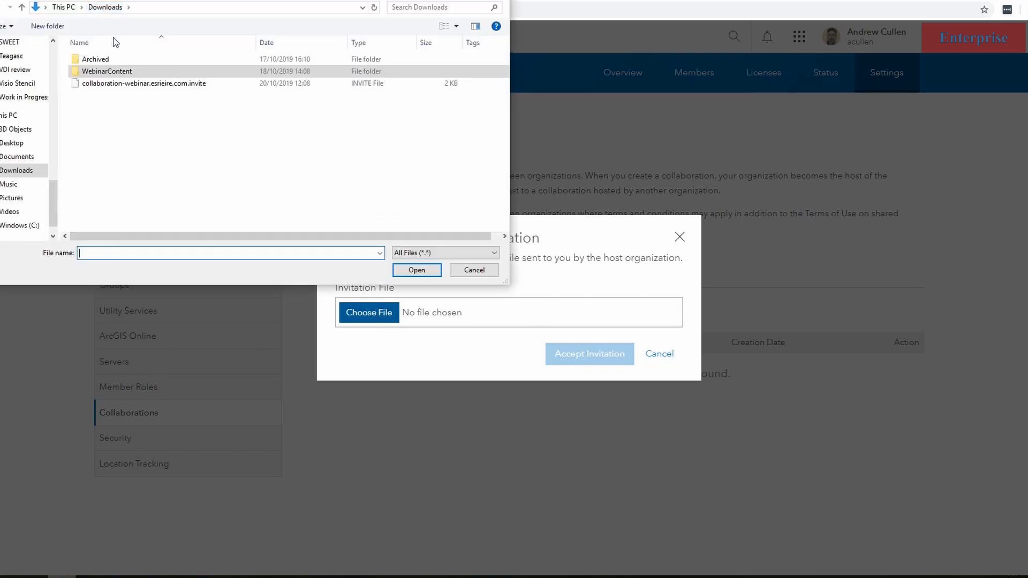
left_click(170, 87)
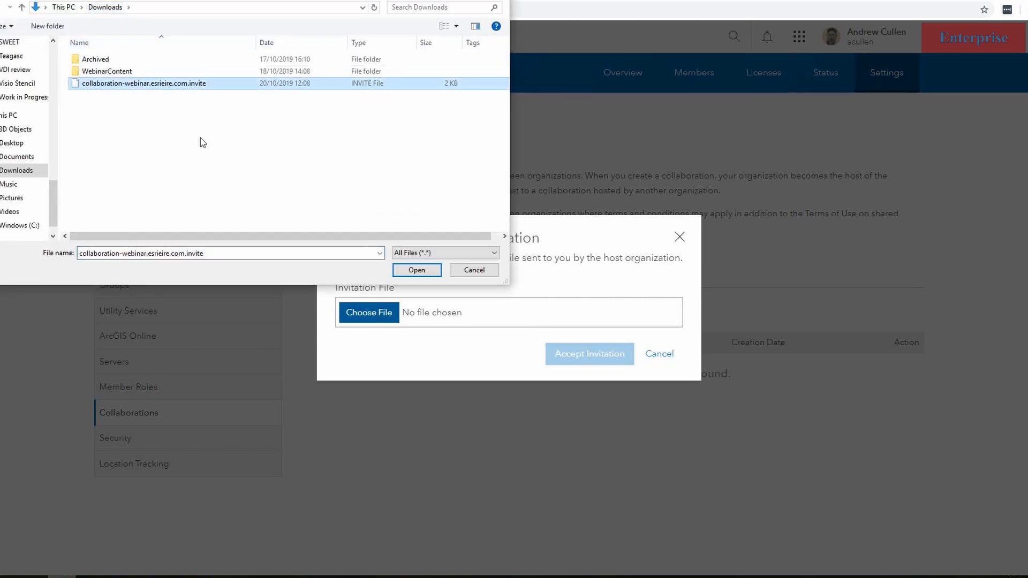
left_click(417, 270)
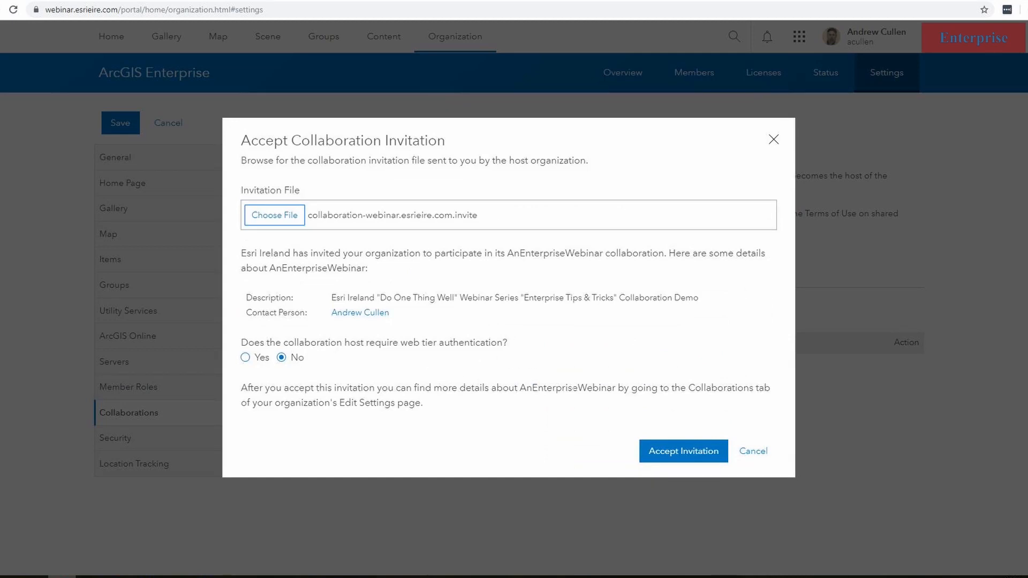
left_click(692, 458)
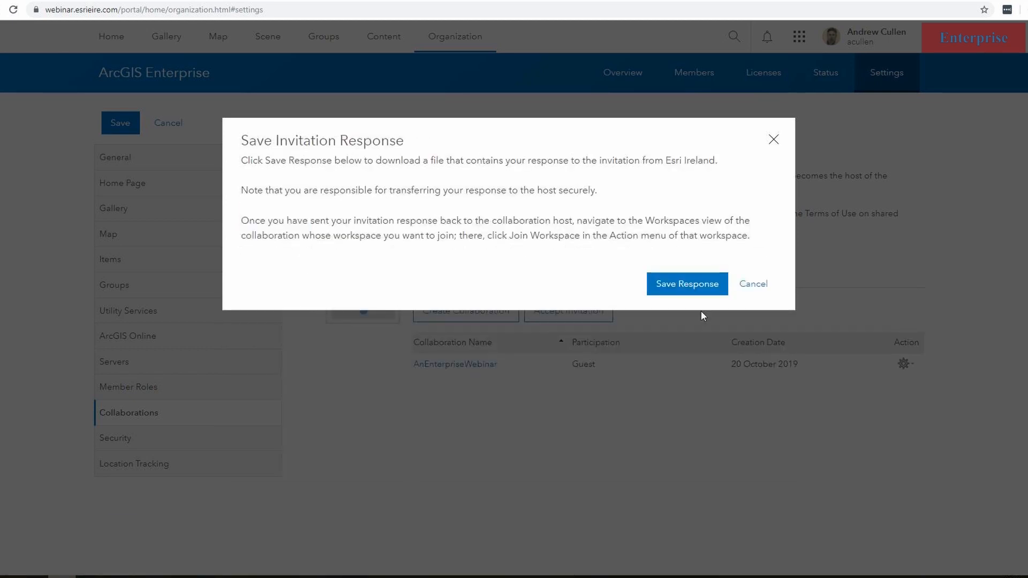
left_click(697, 284)
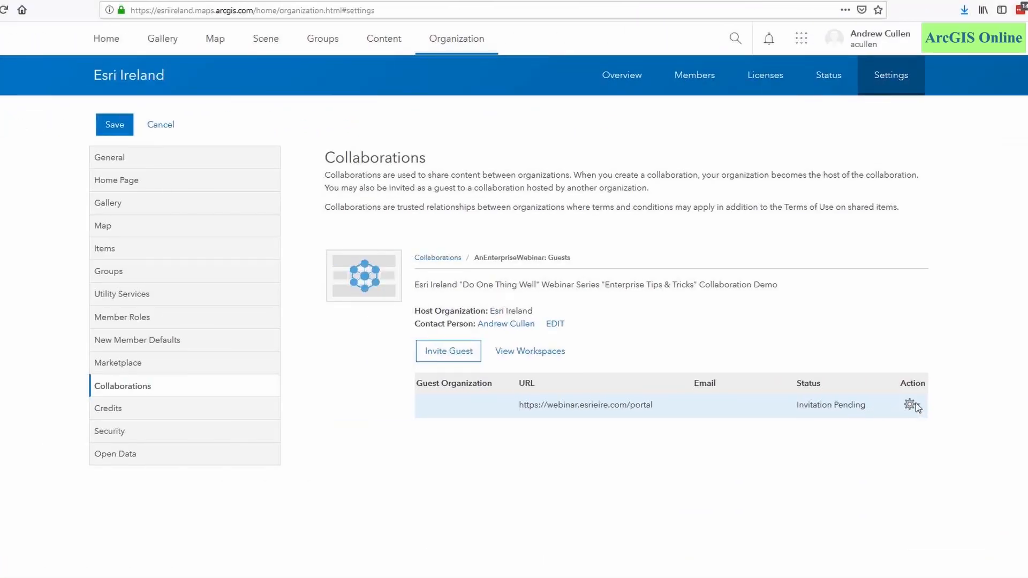
- Back in the host ArcGIS Online organization, accept the guest organization with the response file collaboration-webinar.esrieire.com.response
left_click(396, 405)
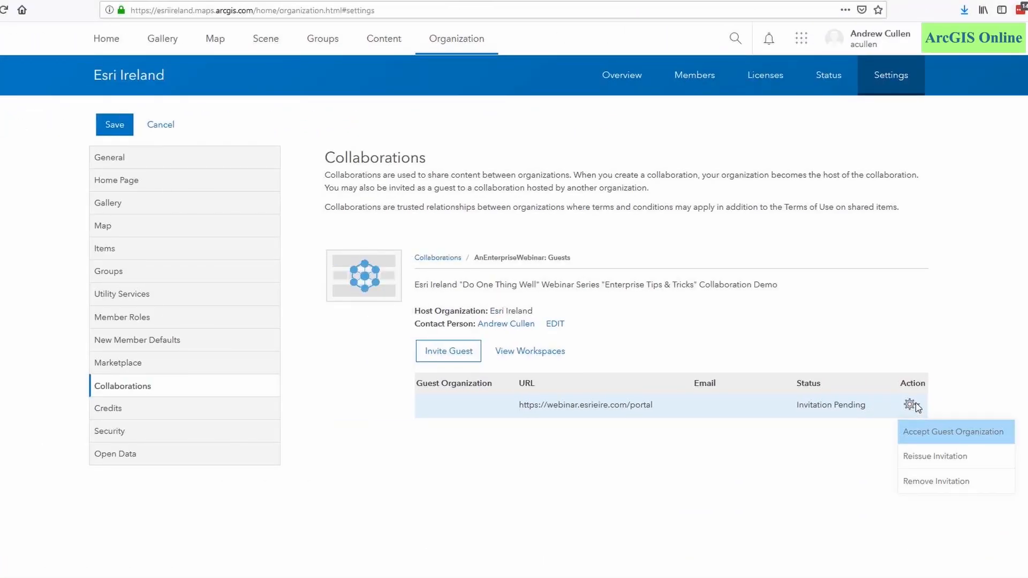
left_click(918, 438)
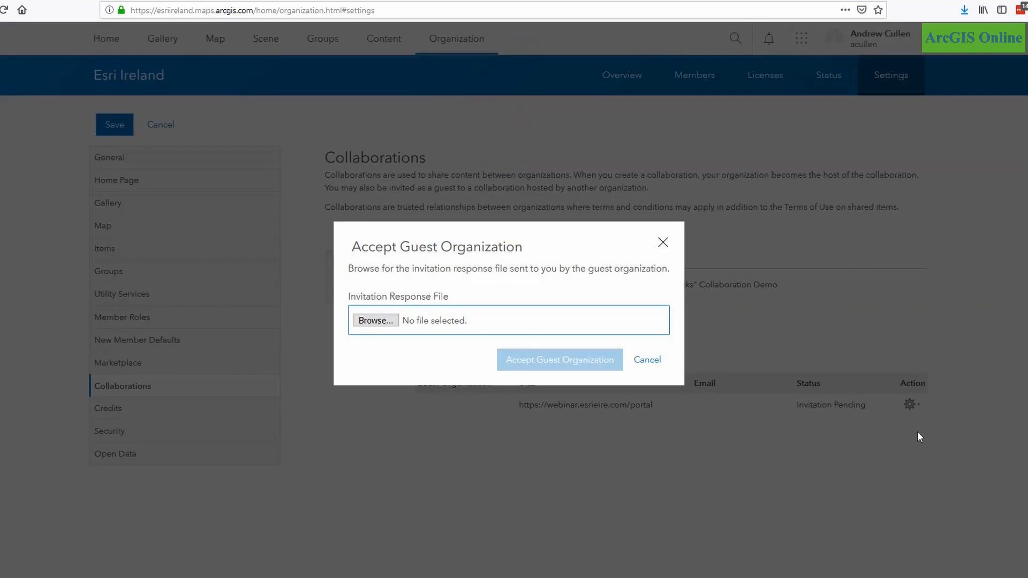
left_click(368, 320)
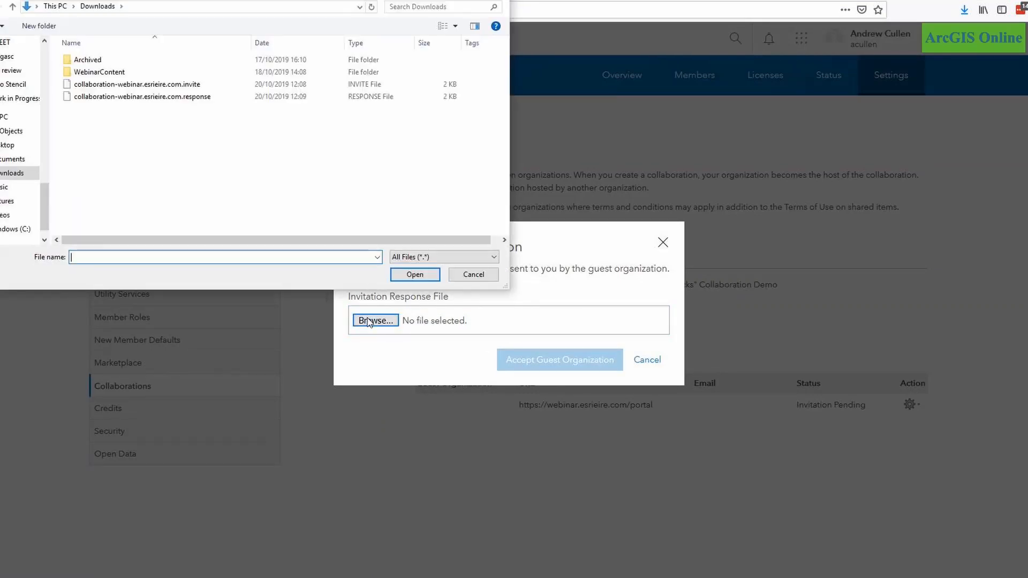
left_click(125, 97)
left_click(416, 275)
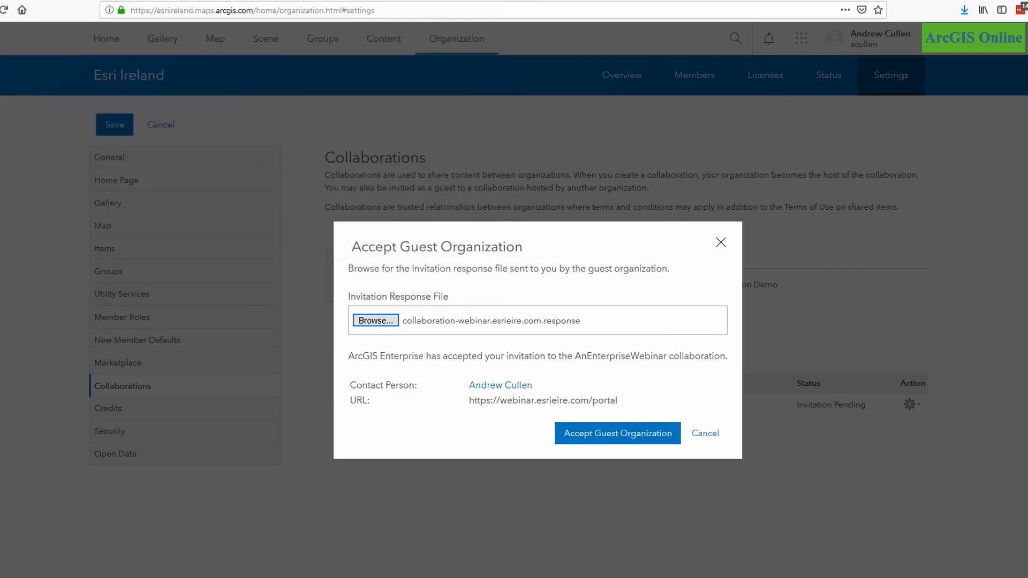
left_click(617, 438)
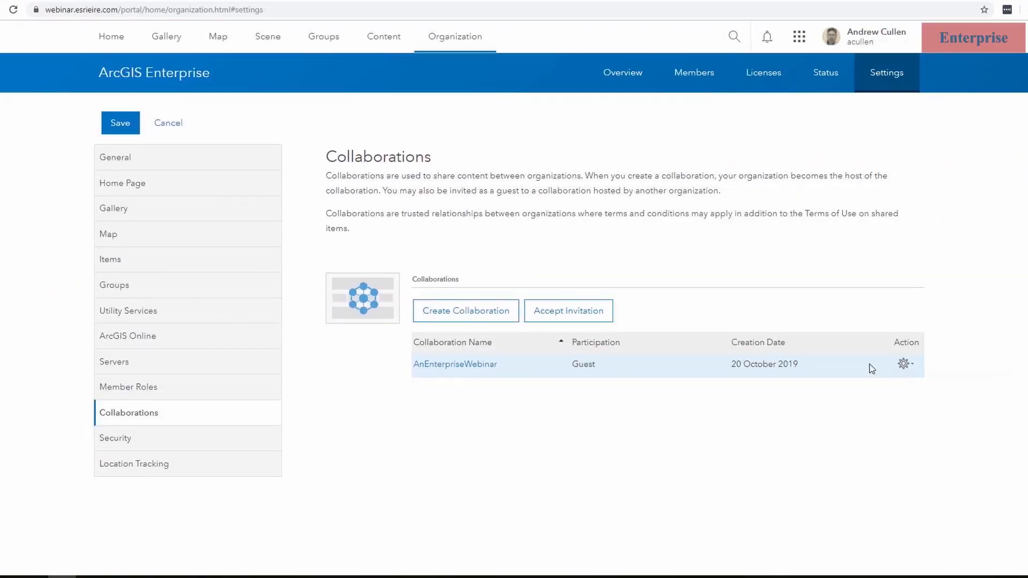
- Start joining ACollaborationWorkspace in the AnEnterpriseWebinar collaboration with new group ACollaborationGroup, tagged Esri Ireland Webinar, Do One Thing Well and Collaboration Group Demo
left_click(442, 366)
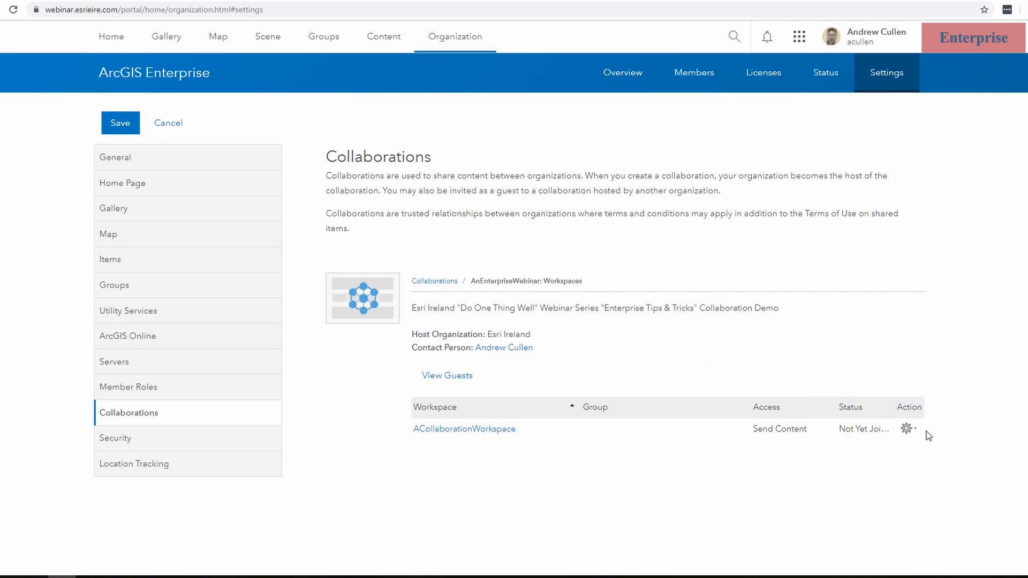
left_click(906, 428)
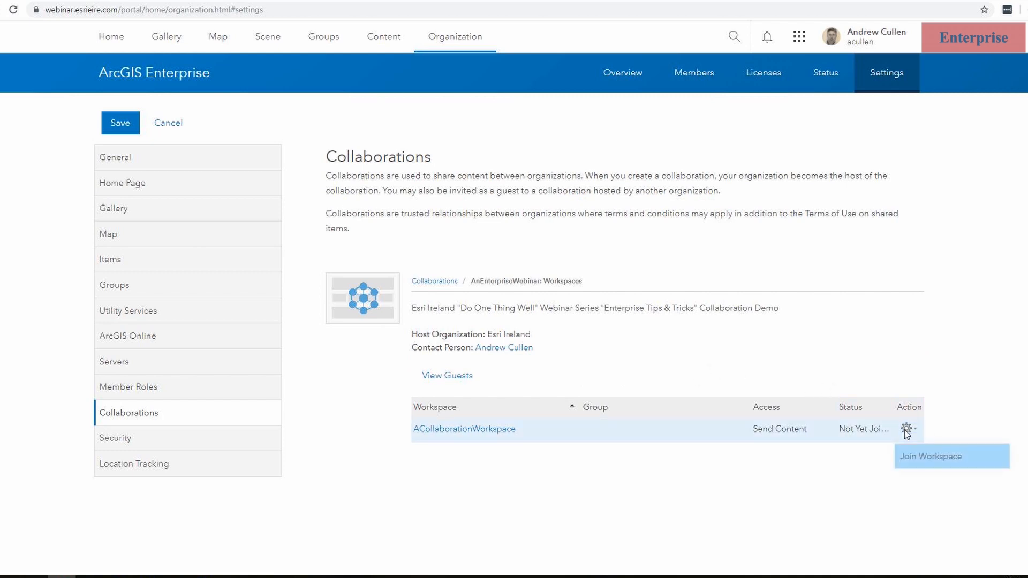
left_click(915, 458)
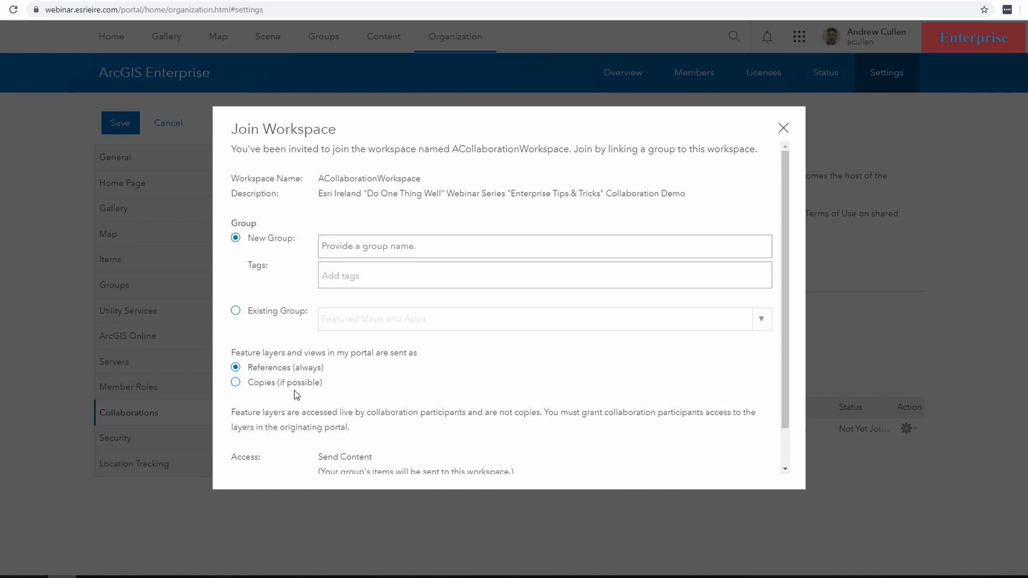
left_click(392, 247)
type("ACollaborationGroup")
left_click(342, 276)
type("Esri Ireland Webinar, Do One Thing Well, Collaboration Group Demo")
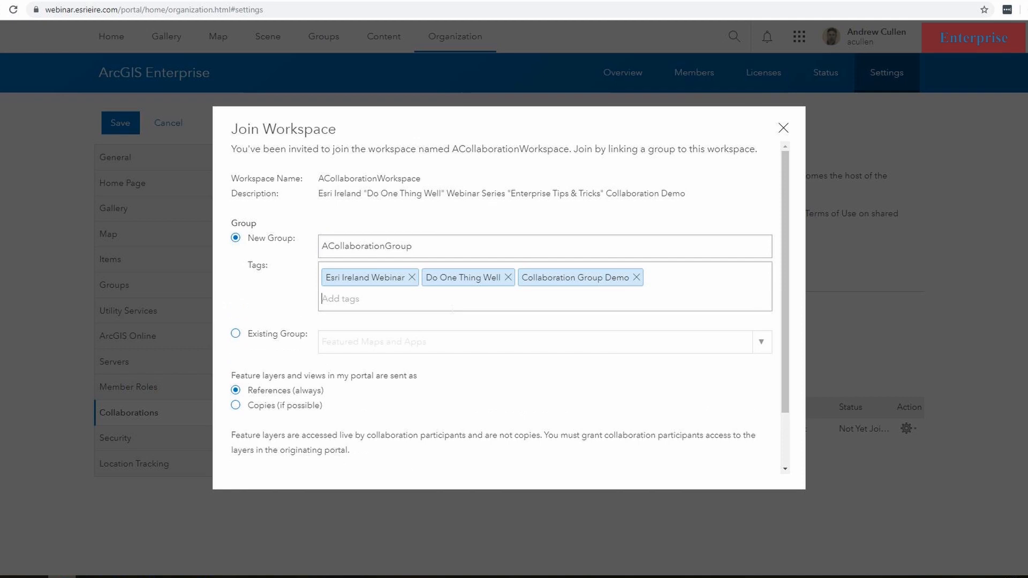
- Have feature layers and views sent as copies if possible, and finish joining the workspace with the default sync schedule
left_click(236, 405)
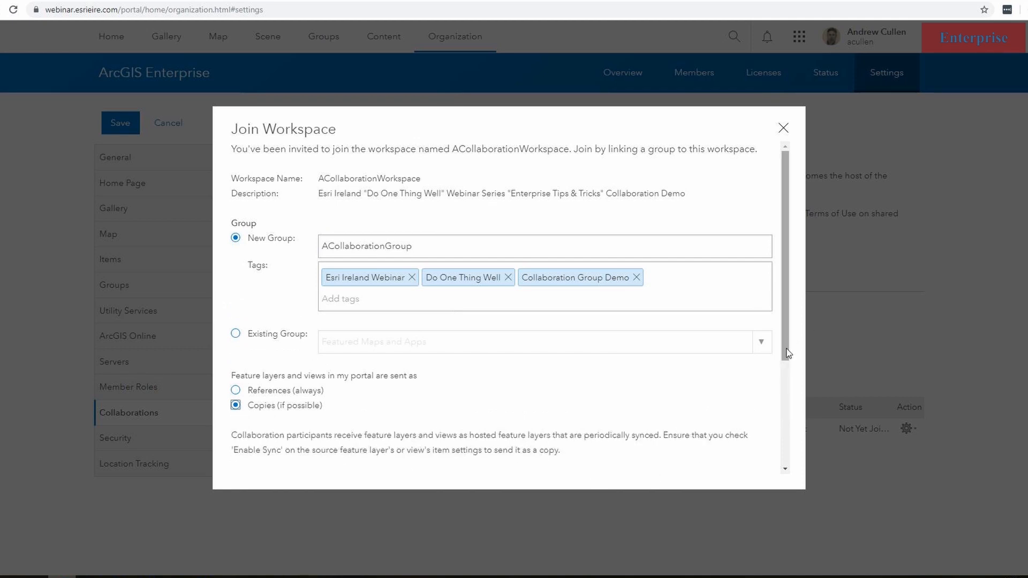
scroll(788, 399, "down", 1)
left_click_drag(788, 395, 799, 472)
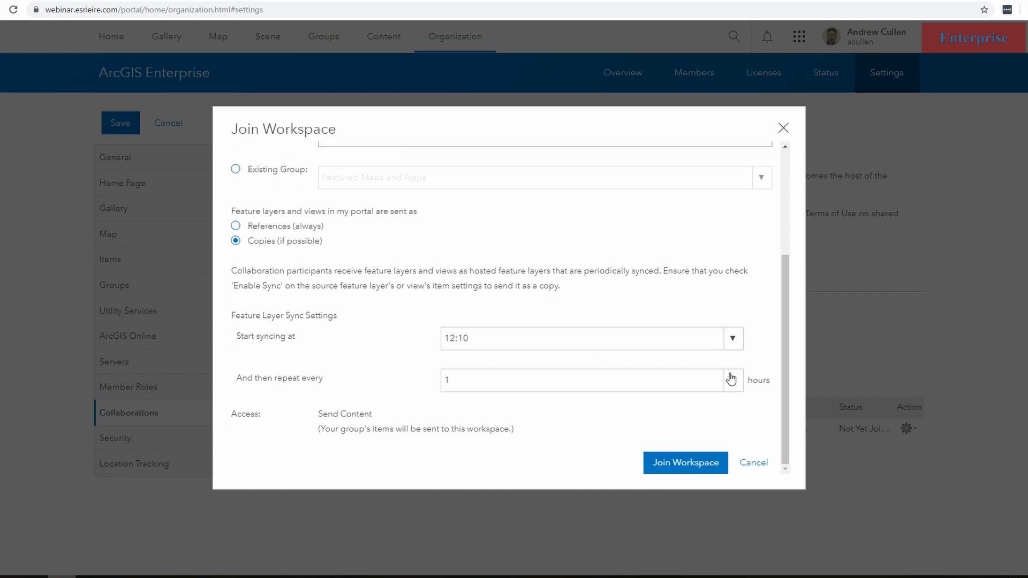
left_click(696, 469)
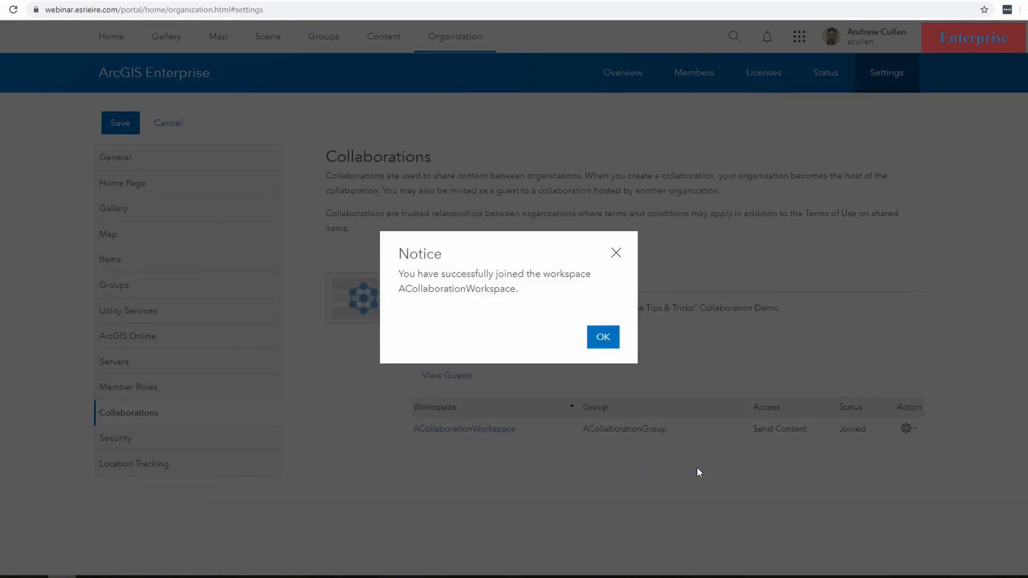
left_click(603, 338)
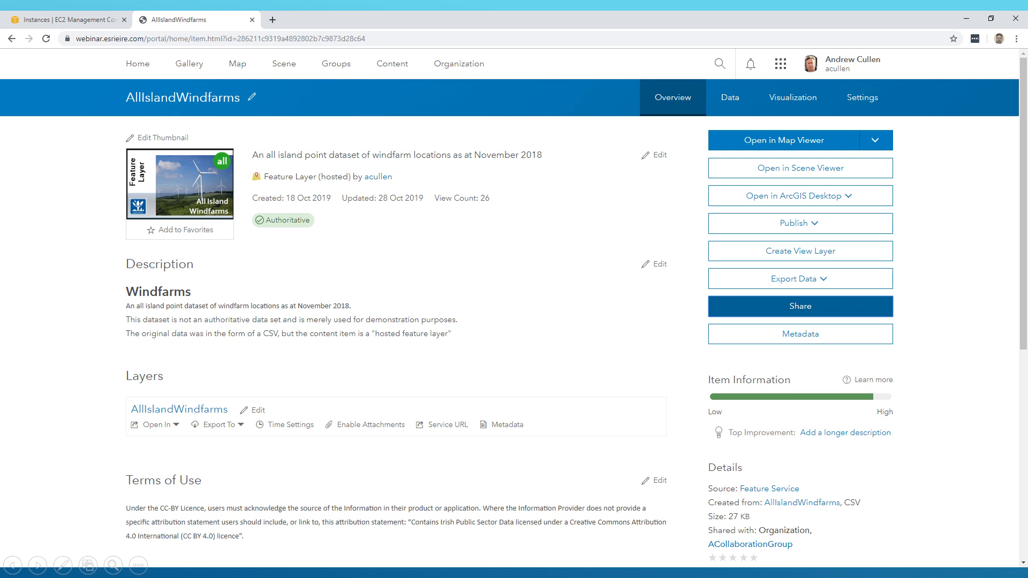
left_click(800, 306)
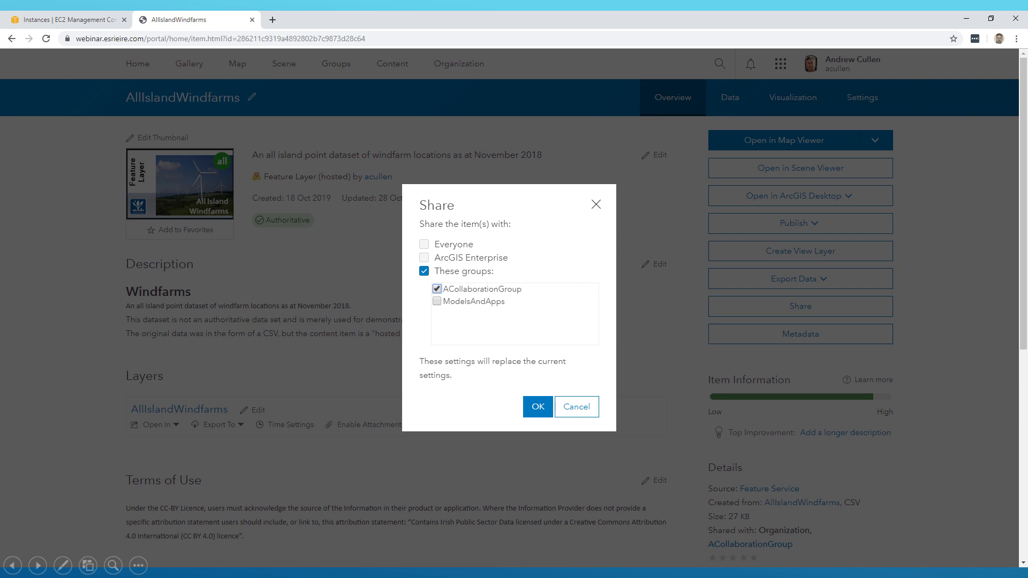
key("Right")
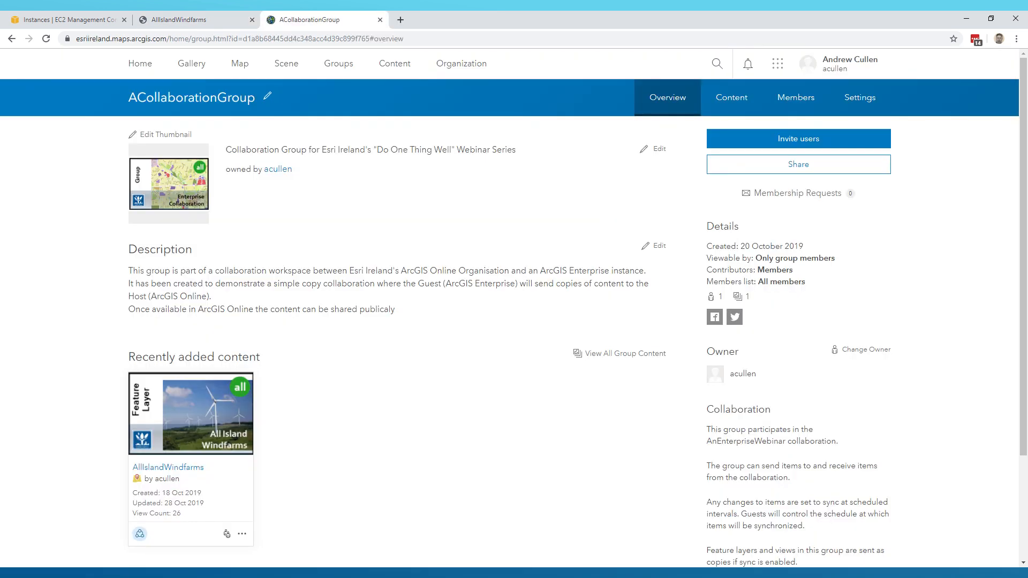